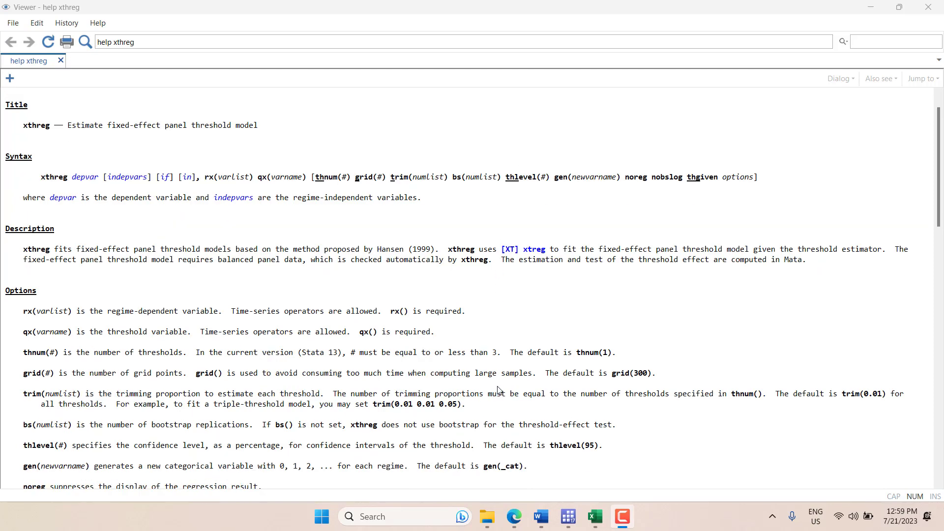
scroll(499, 390, down, 1)
scroll(552, 395, down, 2)
scroll(550, 394, down, 1)
scroll(551, 394, down, 2)
scroll(561, 401, down, 3)
scroll(563, 403, down, 1)
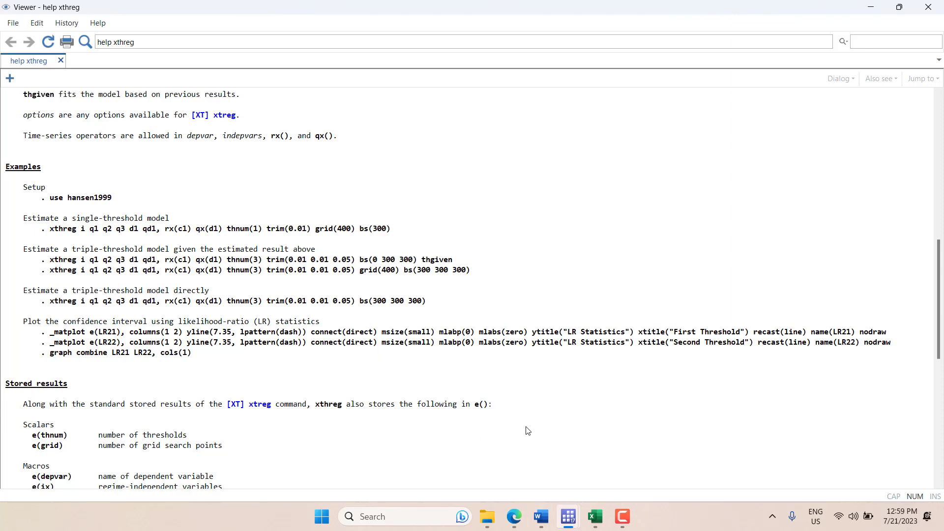
Bring up the Excel data workbook and check the short headers y, co2 and pop
click(593, 514)
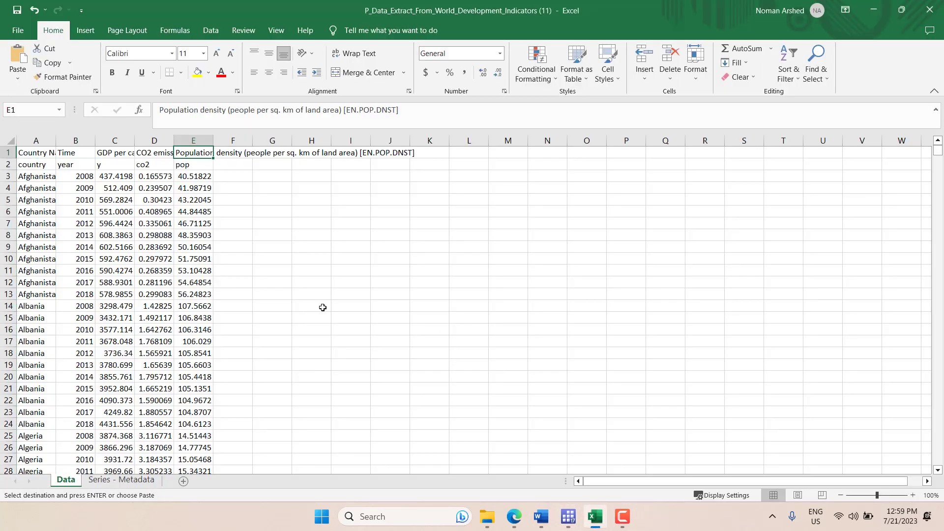
click(126, 213)
click(115, 154)
click(145, 153)
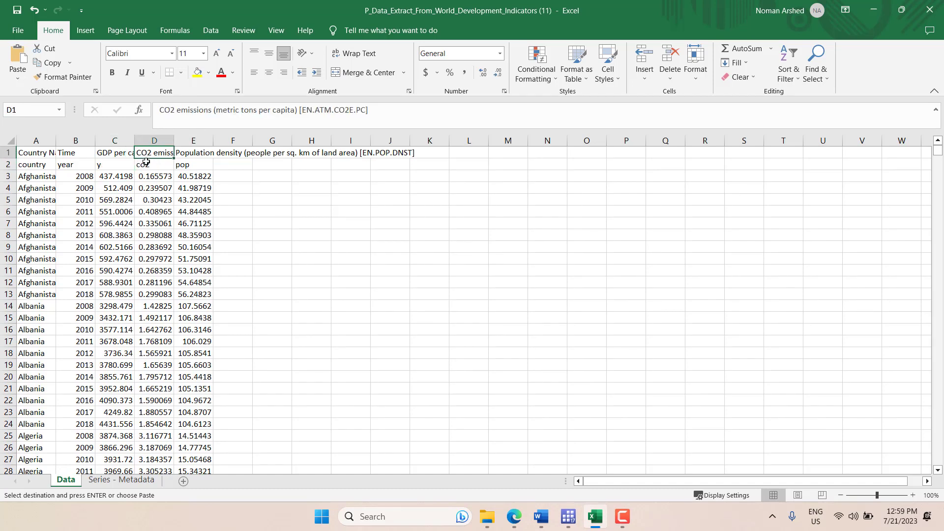
click(212, 154)
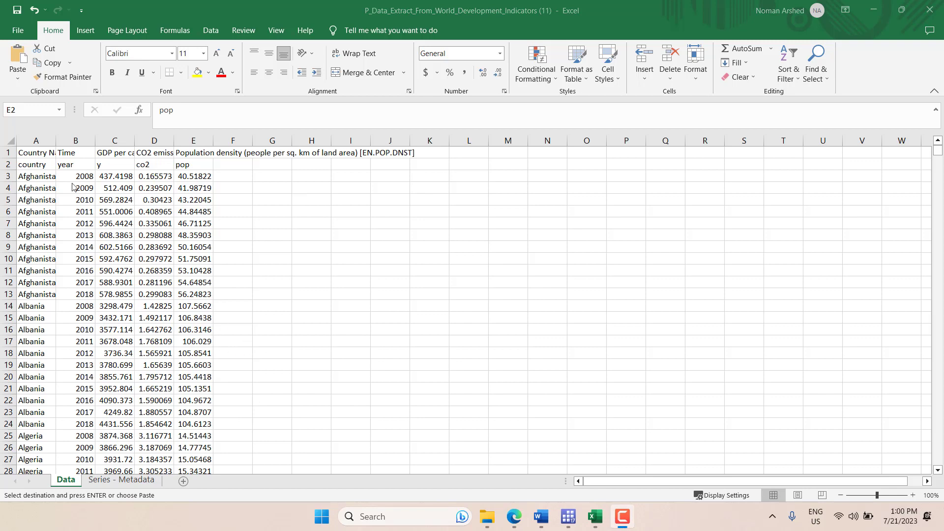
scroll(111, 331, down, 4)
scroll(112, 331, down, 4)
scroll(112, 331, down, 7)
scroll(112, 331, up, 7)
scroll(112, 332, up, 5)
scroll(112, 332, up, 3)
Copy the panel block from the country header through row 2026, then return to Stata
click(27, 165)
key(ctrl+shift+Right)
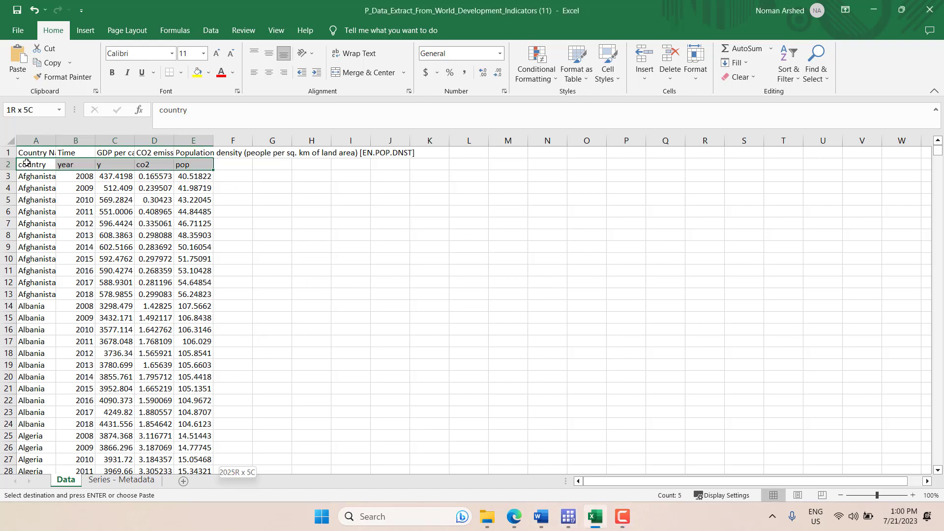
key(ctrl+shift+Down)
key(ctrl+c)
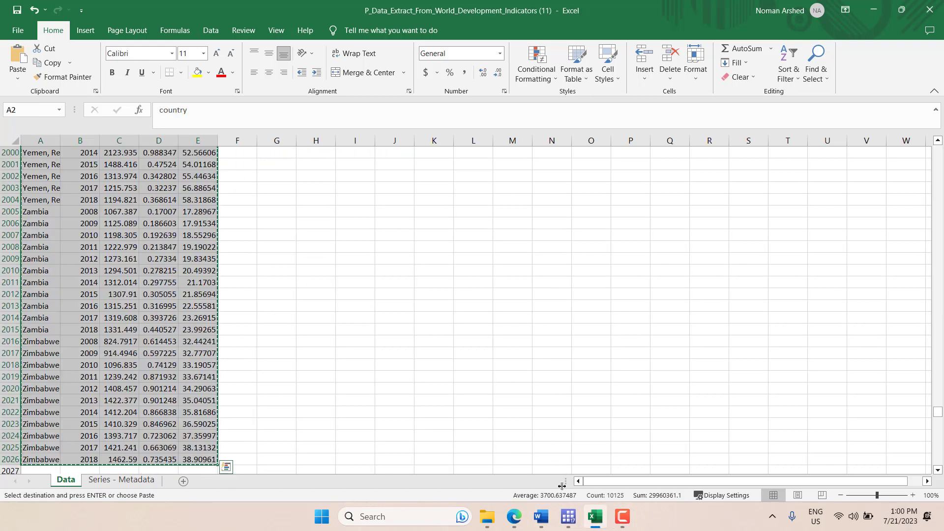
click(568, 517)
Paste the data into the Data Editor with first-row variable names, giving 5 variables and 2,024 observations
click(529, 448)
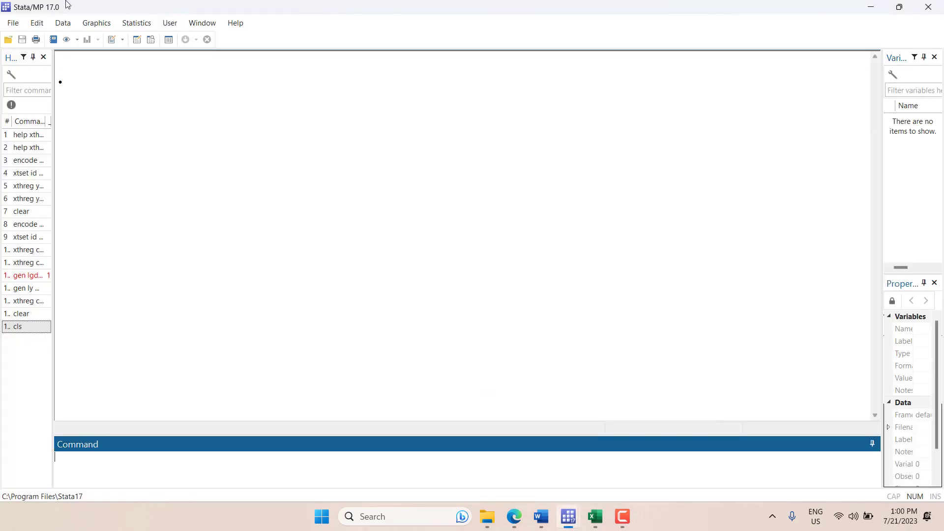
click(137, 43)
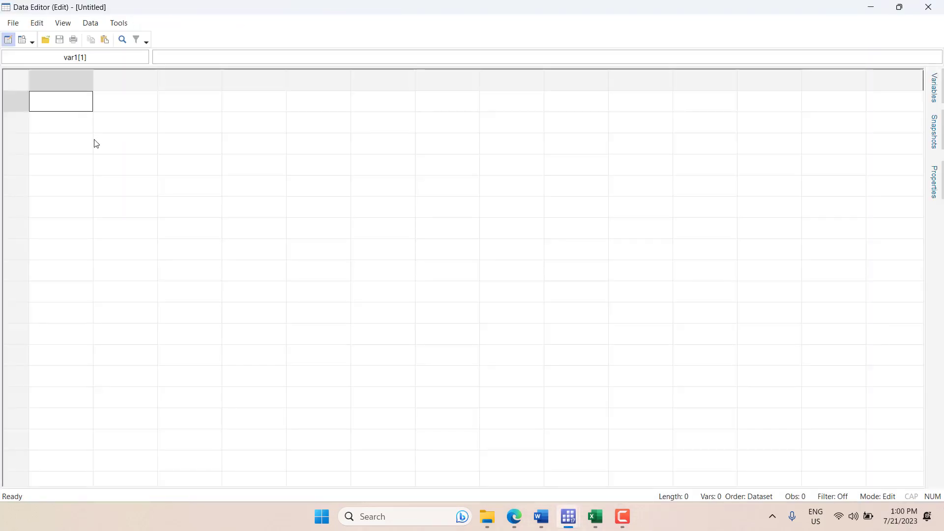
key(ctrl+v)
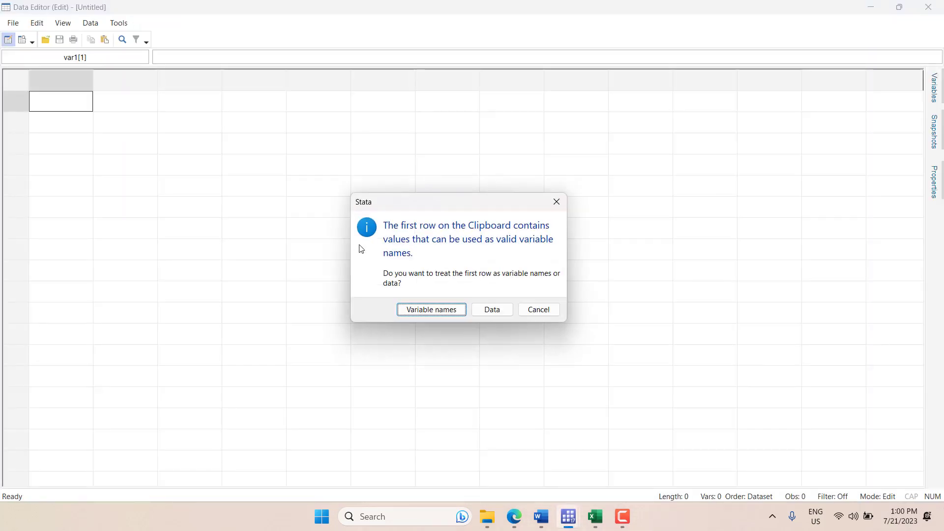
click(445, 312)
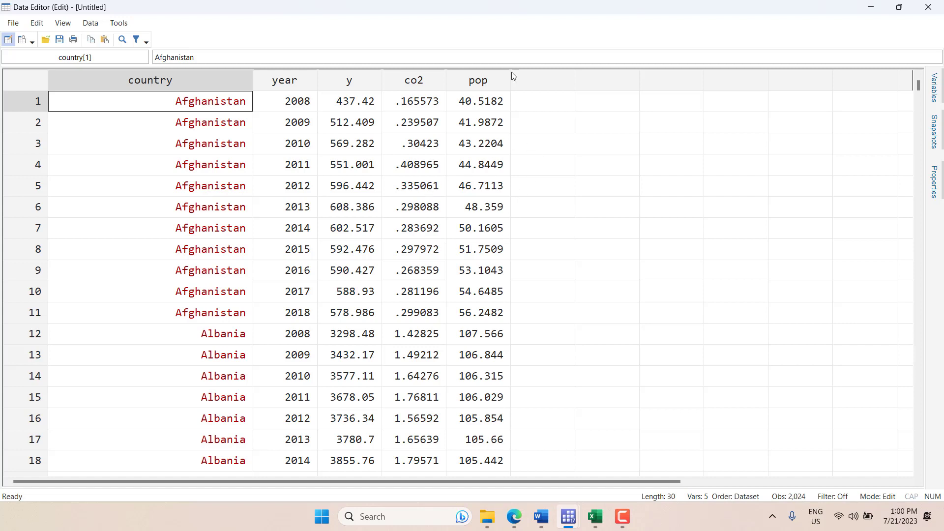
click(927, 7)
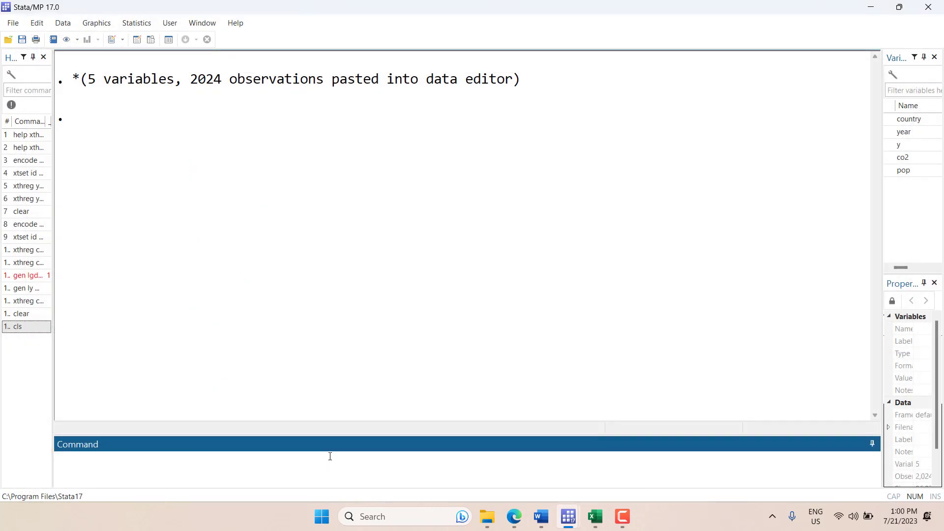
text(encode country, generate)
text((id))
ctrl+scroll(297, 471, up, 2)
ctrl+scroll(297, 471, up, 1)
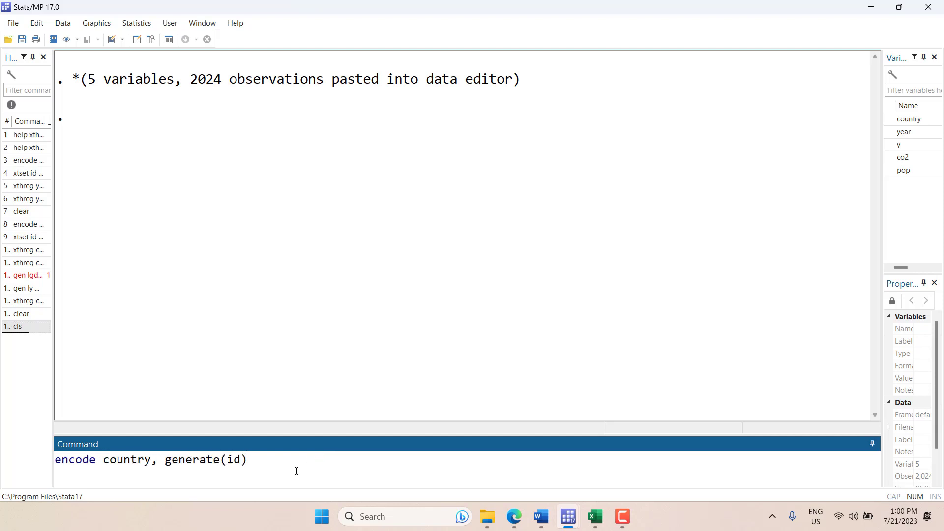
Run encode country, generate(id), then xtset id year as a balanced 2008–2018 panel
key(Return)
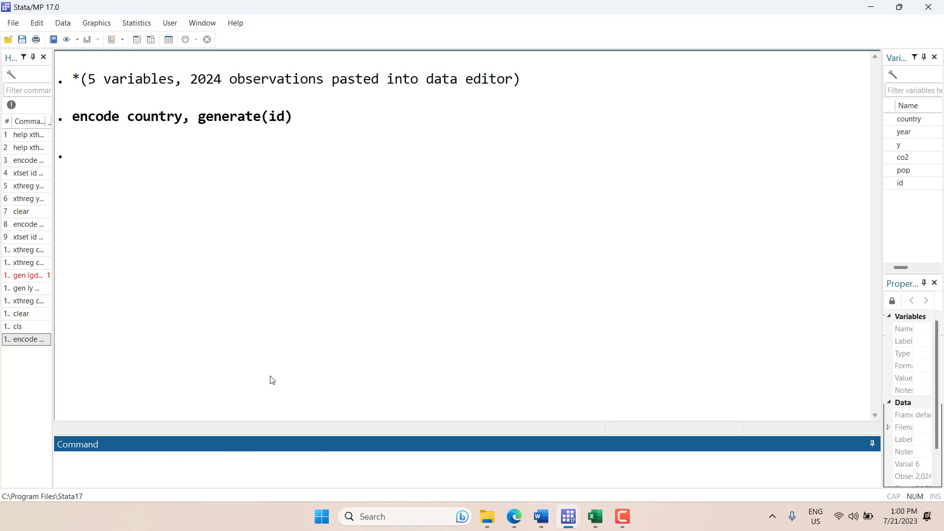
click(143, 119)
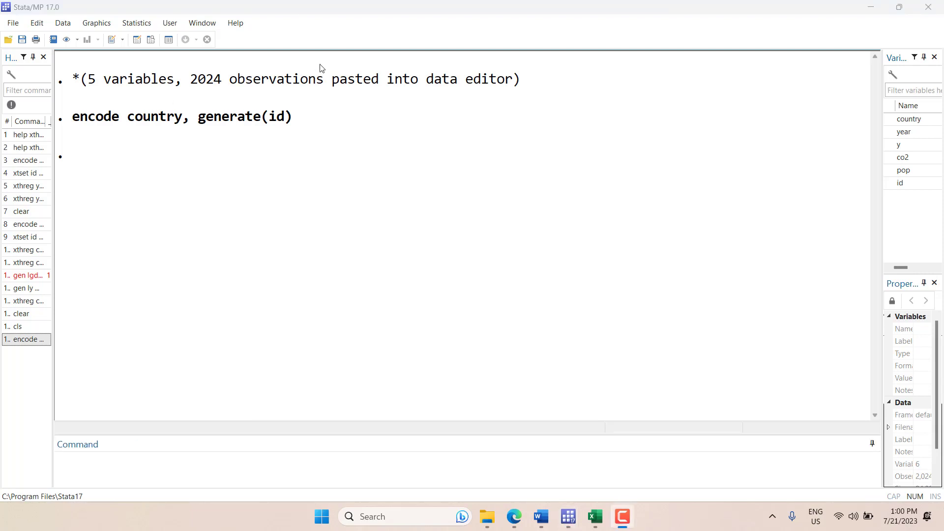
click(388, 473)
text(xd)
key(BackSpace)
text(t set)
key(BackSpace)
key(BackSpace)
key(BackSpace)
key(BackSpace)
text(set id year)
key(Return)
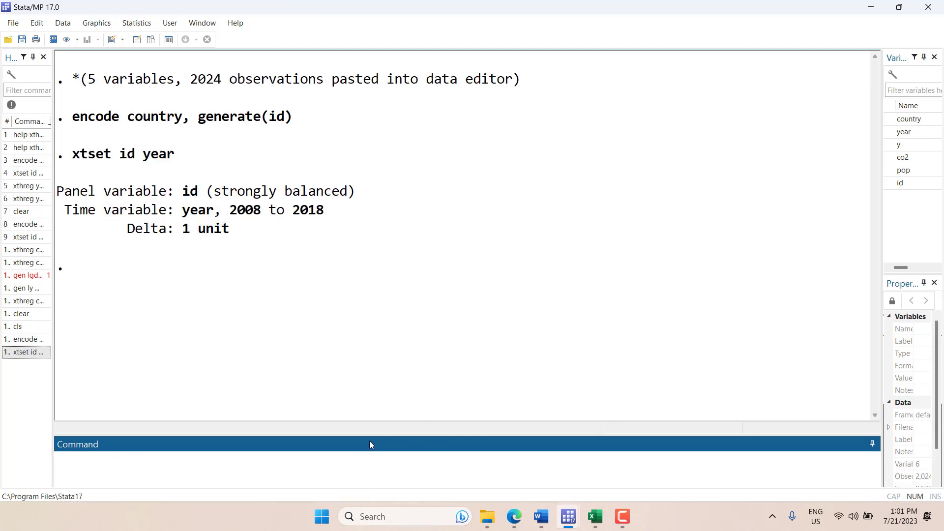
Copy the single-threshold xthreg example from the help and paste it into Command
mouse_move(568, 517)
click(596, 475)
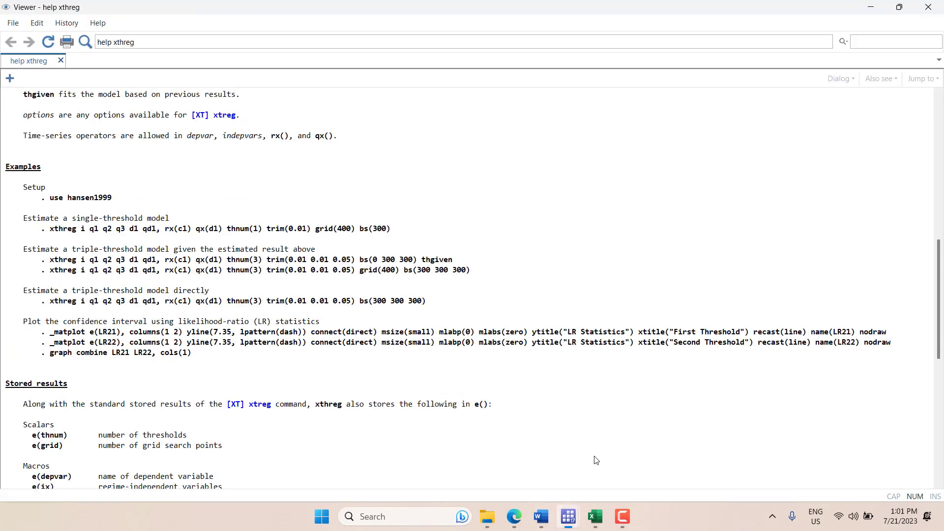
drag(393, 230, 51, 230)
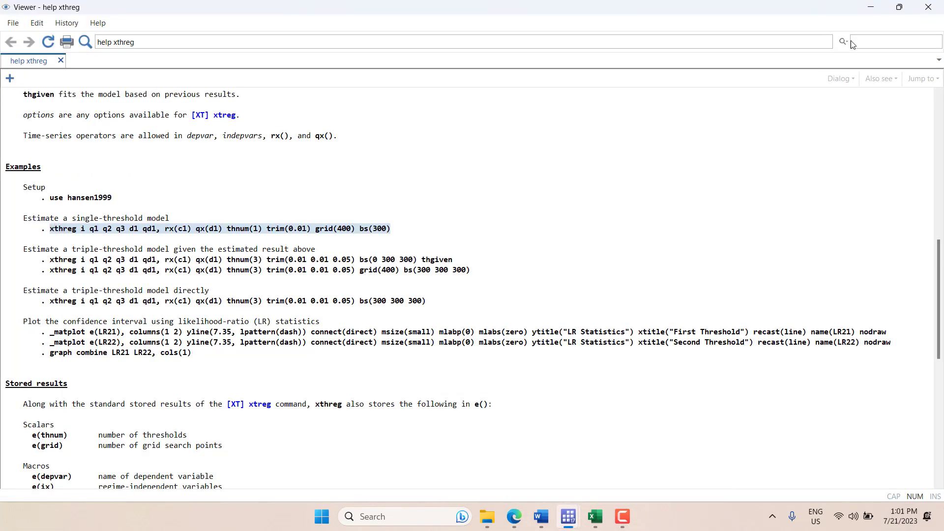
click(873, 11)
click(221, 471)
key(ctrl+v)
key(BackSpace)
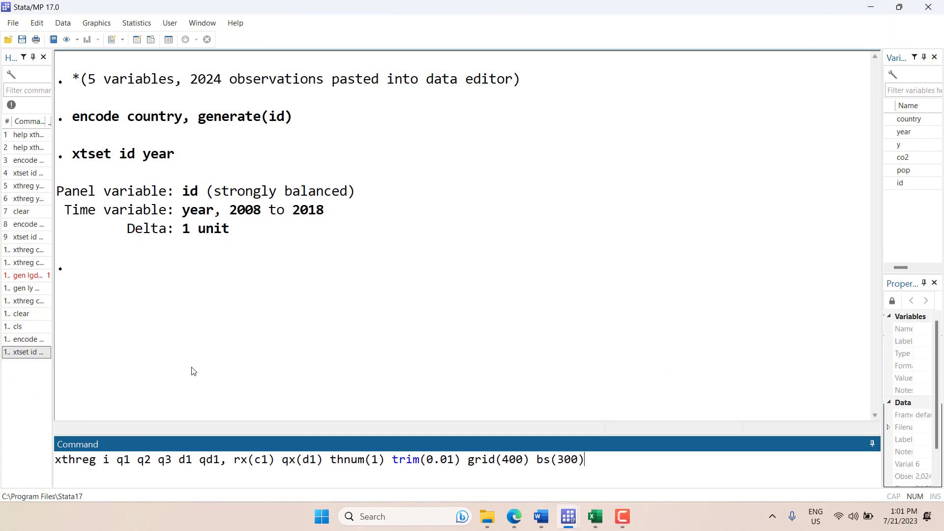
click(112, 459)
key(BackSpace)
key(BackSpace)
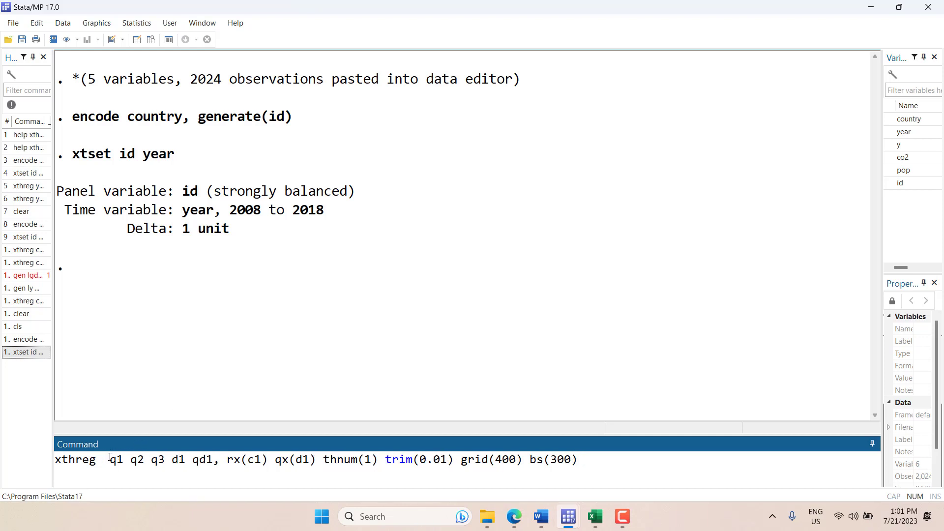
text(a)
Create ly = ln(y), then paste the single-threshold example back into Command
key(Return)
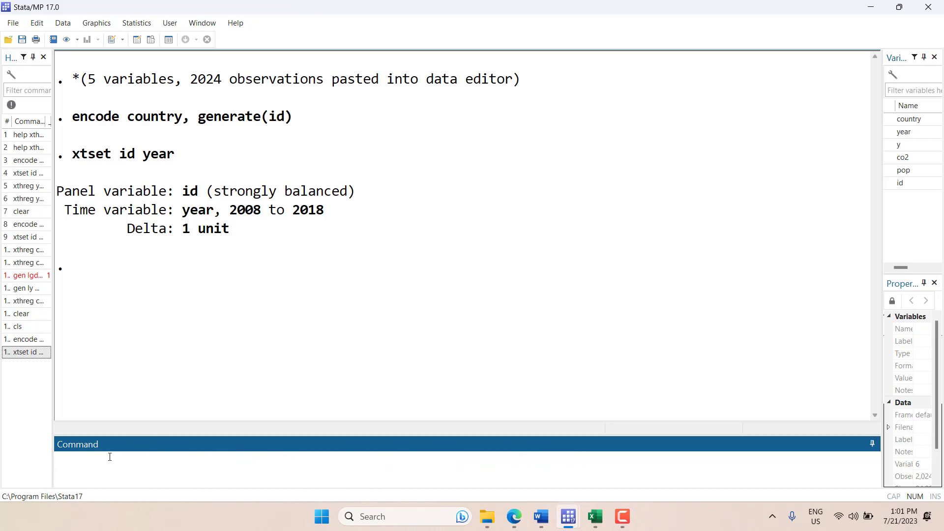
text(gen ly = lin)
key(BackSpace)
key(BackSpace)
text(n8y)
key(BackSpace)
key(BackSpace)
text((y))
key(Return)
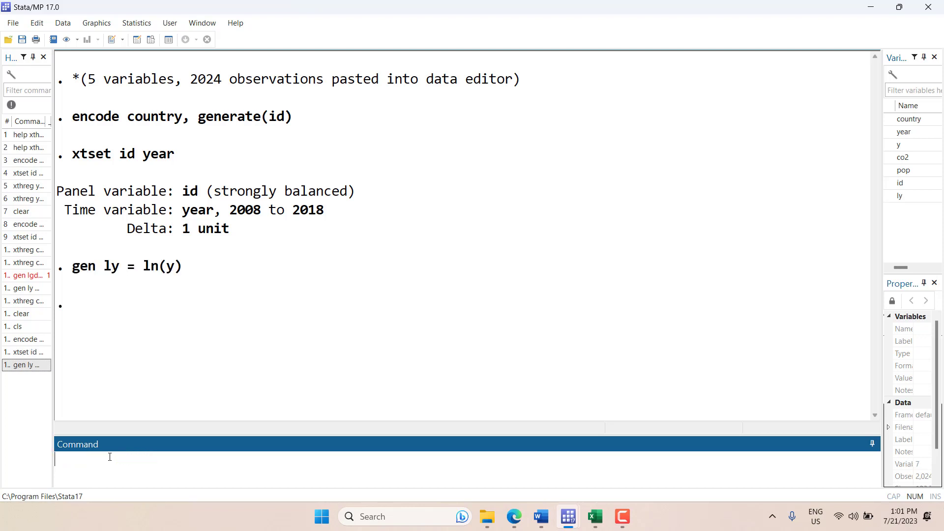
key(ctrl+v)
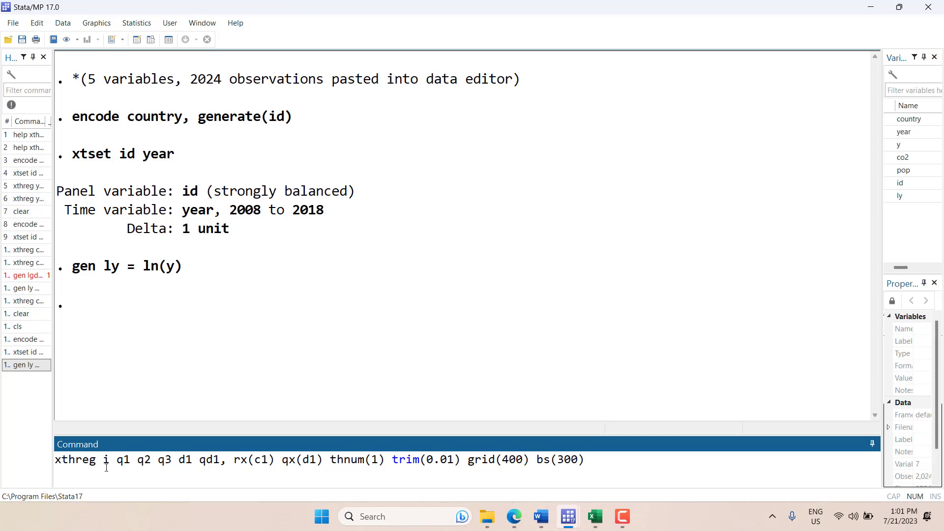
Edit the example into xthreg co2 ly pop with rx(ly), then bring back the xthreg help
double_click(107, 461)
text(co2)
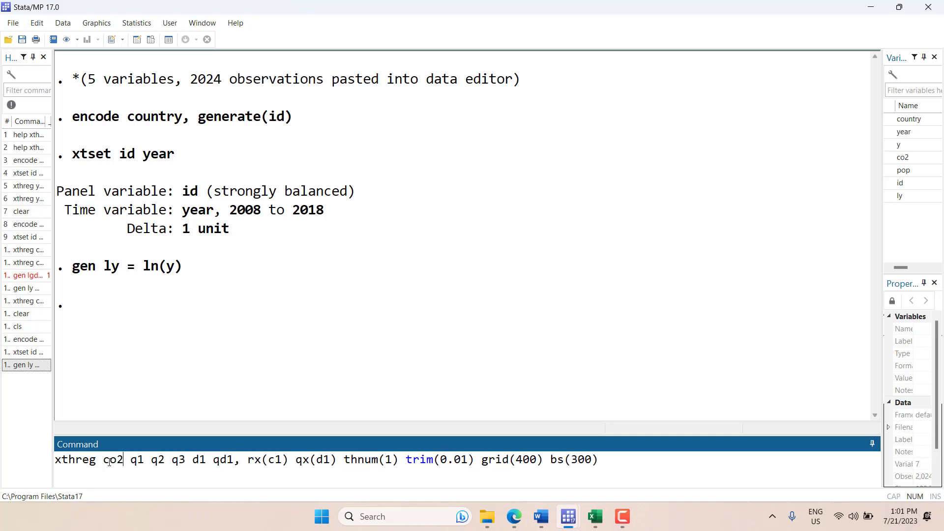
key(shift+Right)
key(shift+Right)
key(shift+Right)
key(shift+Right)
key(shift+Left)
text(ly )
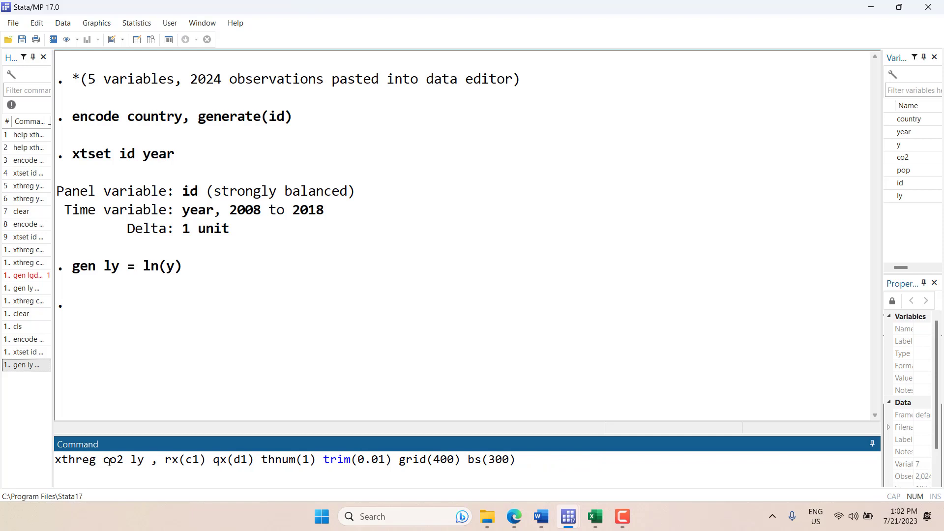
text(pop)
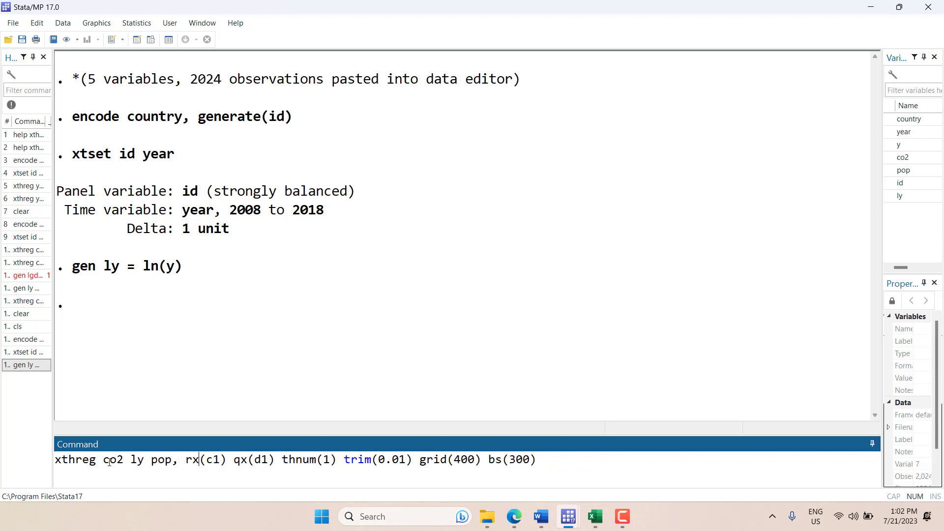
key(BackSpace)
key(BackSpace)
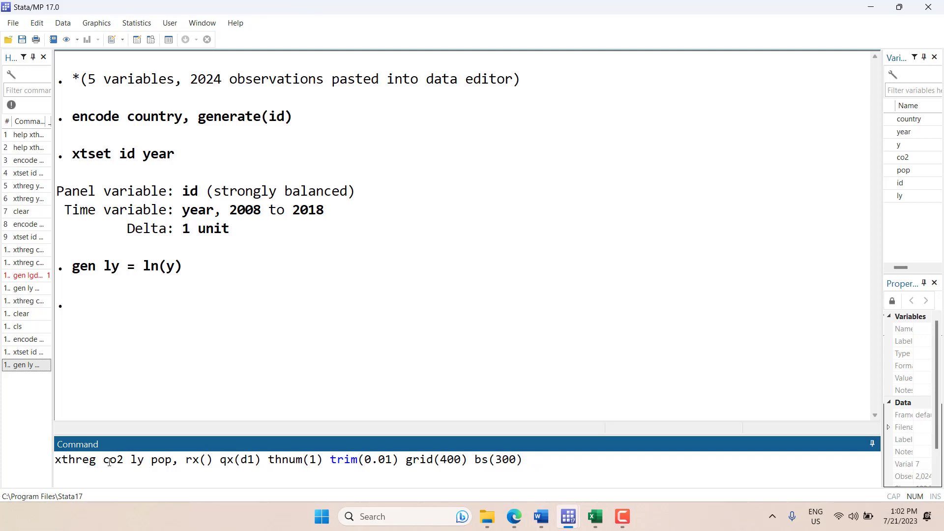
text(ly)
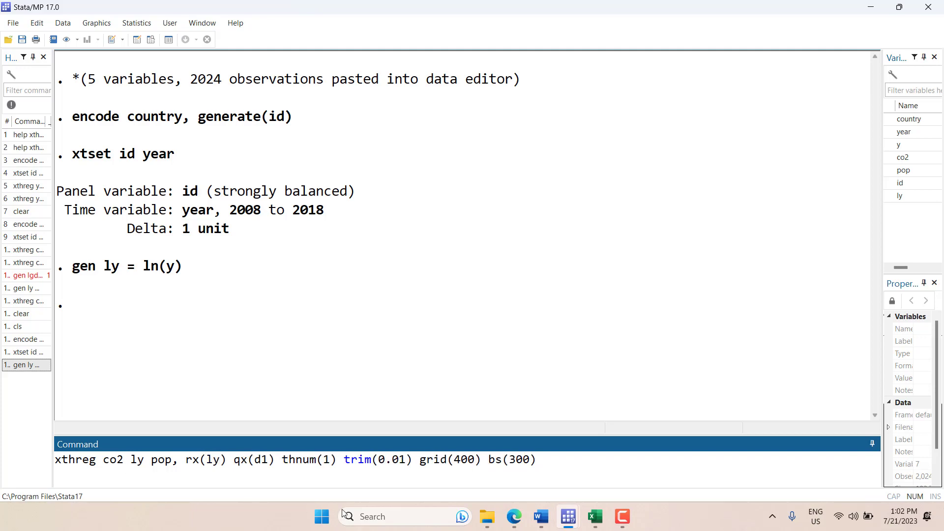
mouse_move(567, 517)
click(615, 482)
scroll(186, 336, up, 5)
scroll(186, 336, up, 2)
scroll(186, 336, up, 2)
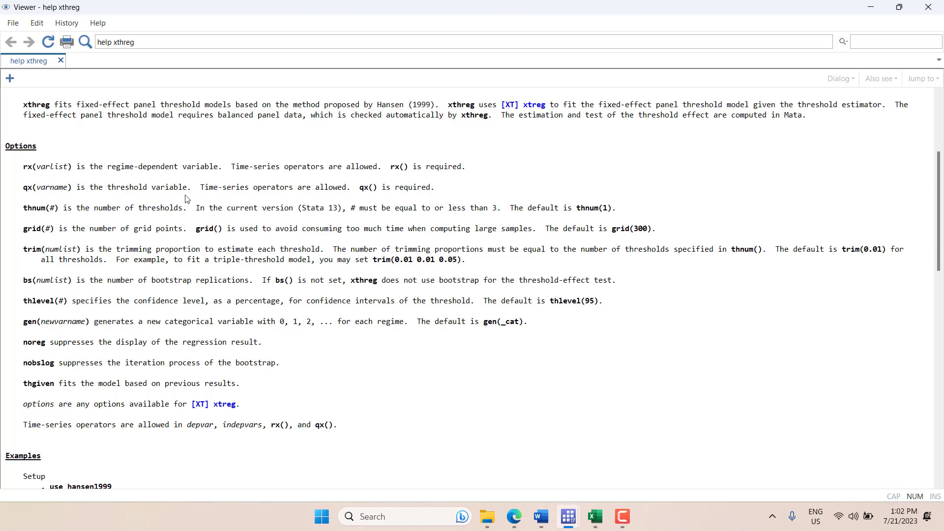
Change qx(d1) to qx(ly) in the pending command, checking and then minimizing the help
click(871, 8)
click(268, 459)
key(BackSpace)
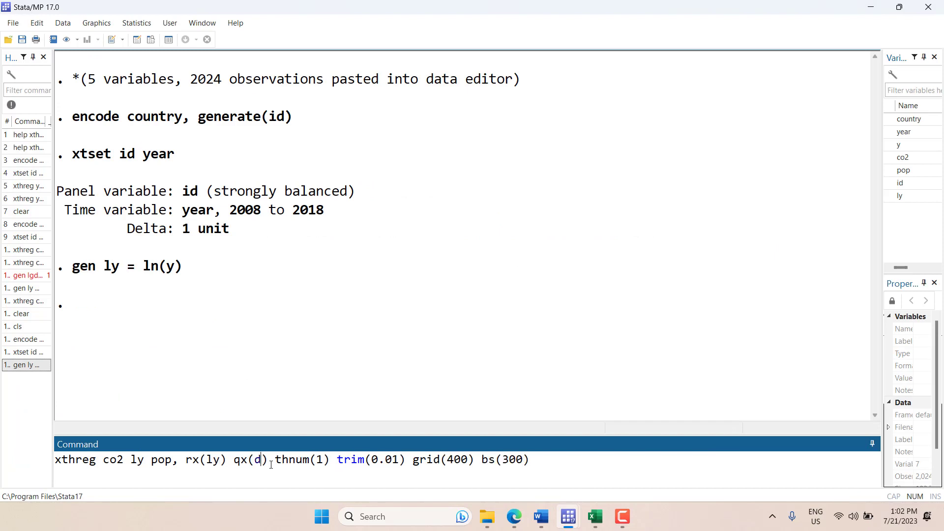
key(BackSpace)
text(ly)
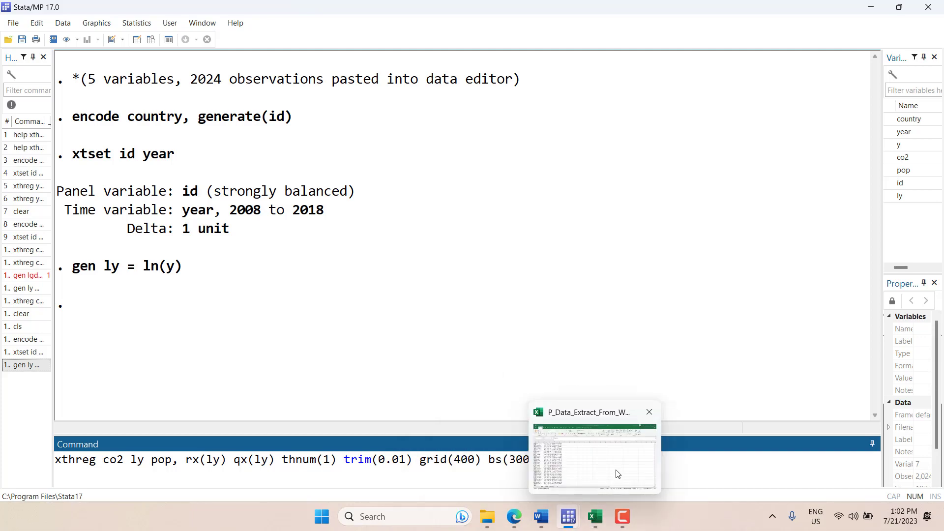
mouse_move(568, 517)
click(617, 480)
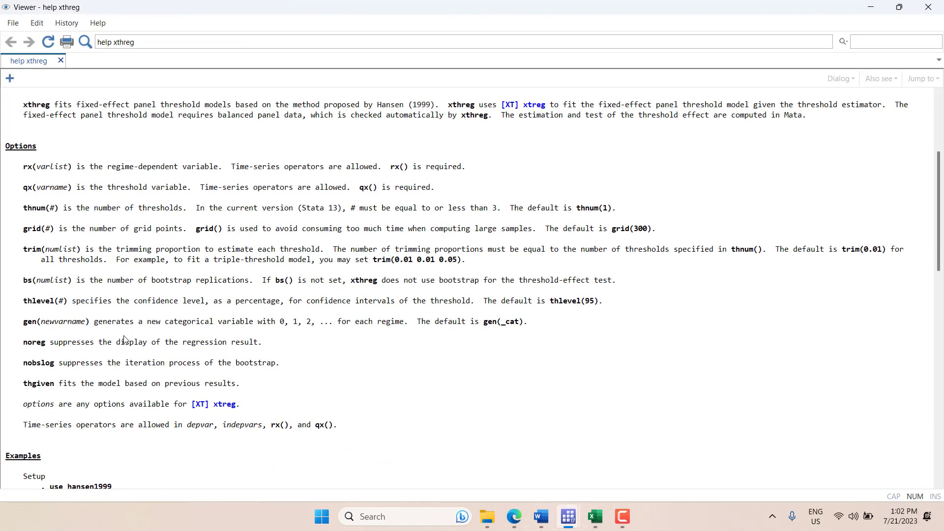
scroll(108, 367, down, 2)
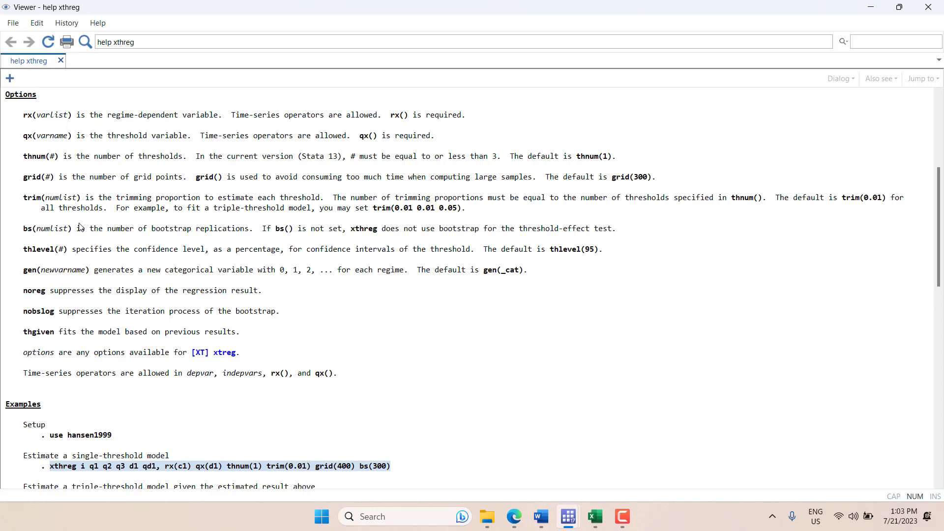
click(871, 7)
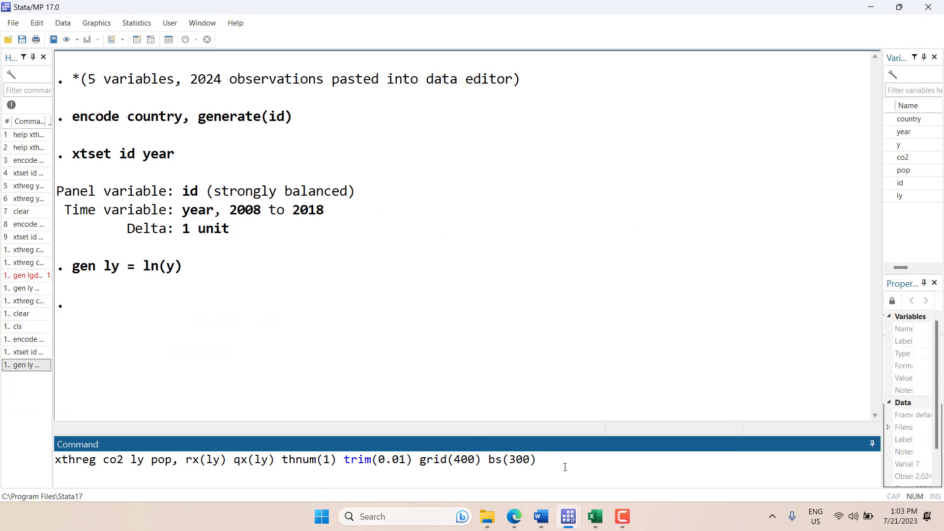
Run the command, then rerun it as xthreg co2 pop, rx(ly) qx(ly) without ly as regressor
key(Return)
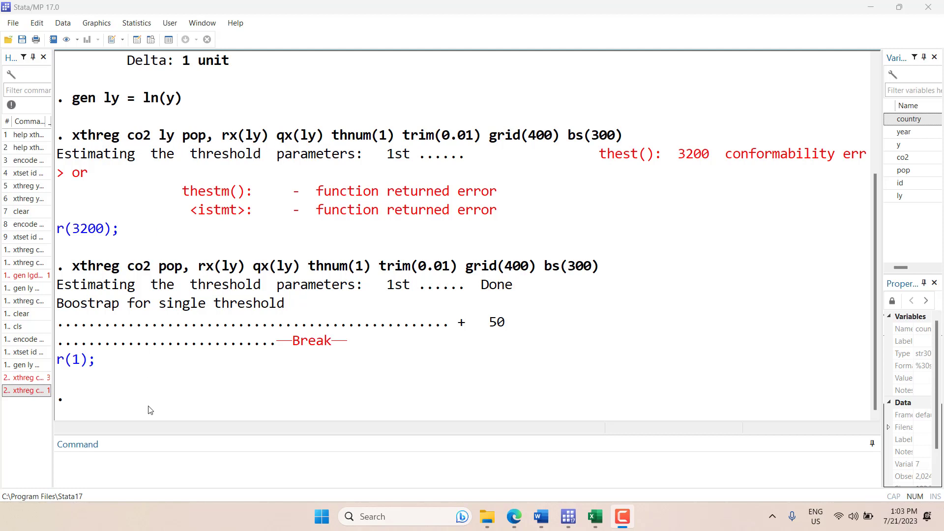
click(113, 475)
key(Page_Up)
key(Page_Up)
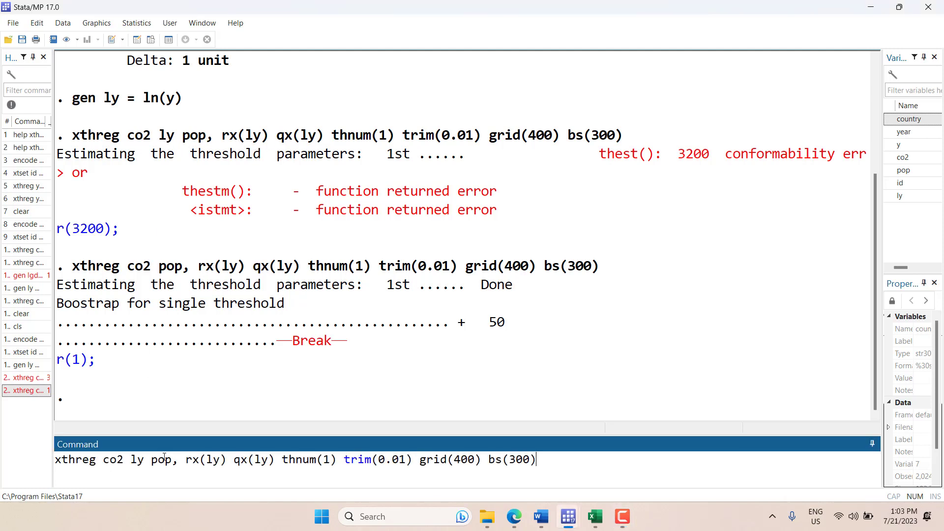
click(150, 460)
key(BackSpace)
key(BackSpace)
key(BackSpace)
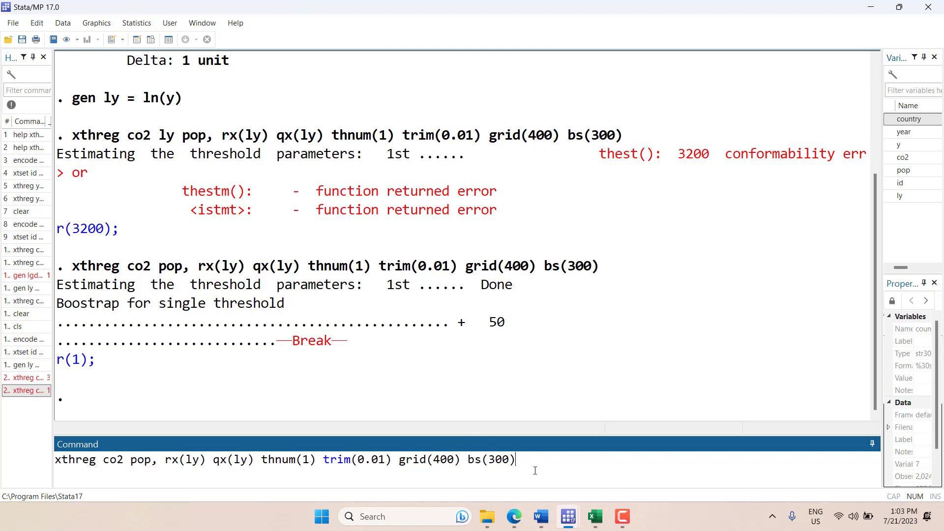
key(Return)
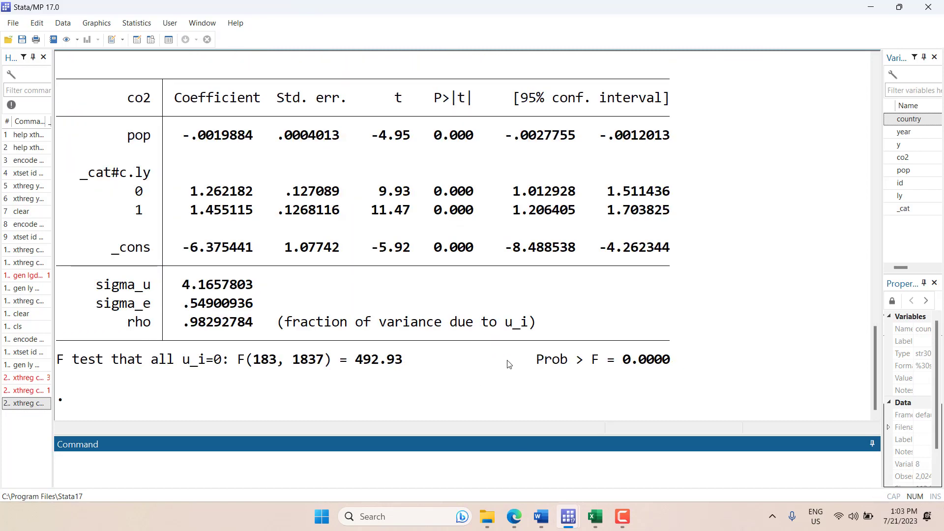
scroll(508, 364, up, 7)
scroll(508, 363, up, 2)
scroll(508, 364, up, 2)
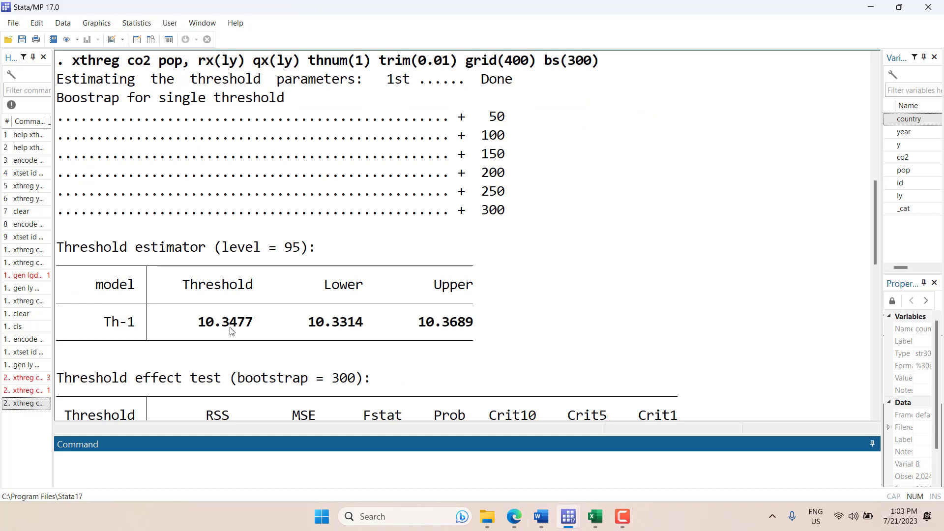
text(sum ly)
Summarize ly (2,024 obs, mean 8.58) and highlight the F test result
key(Return)
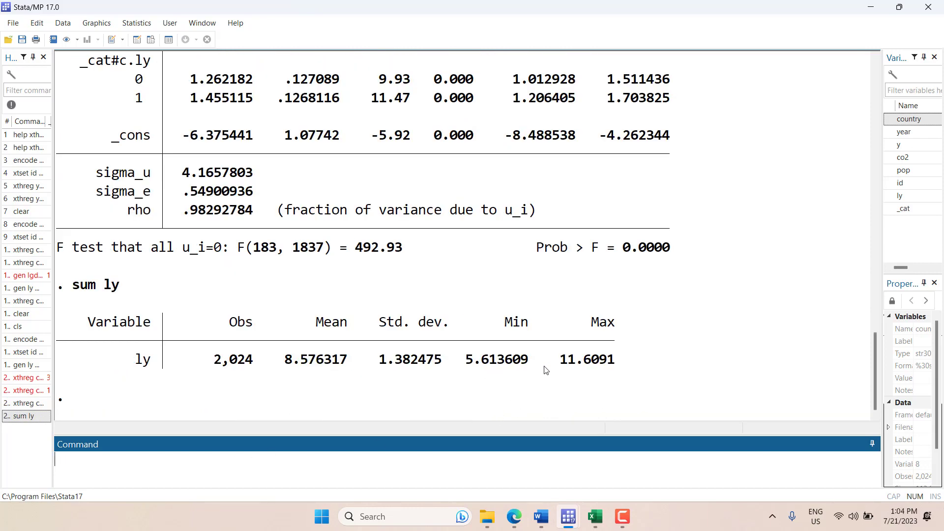
scroll(601, 372, up, 4)
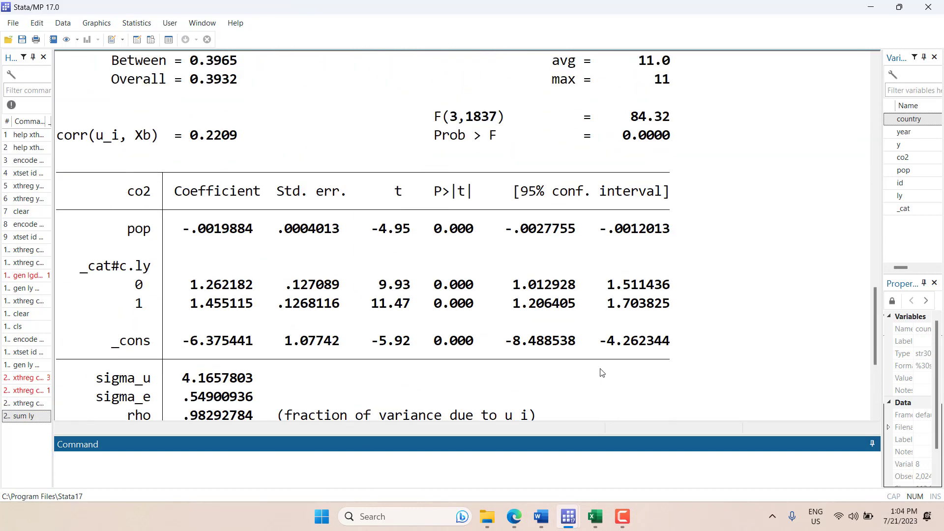
scroll(601, 372, up, 5)
scroll(600, 372, up, 1)
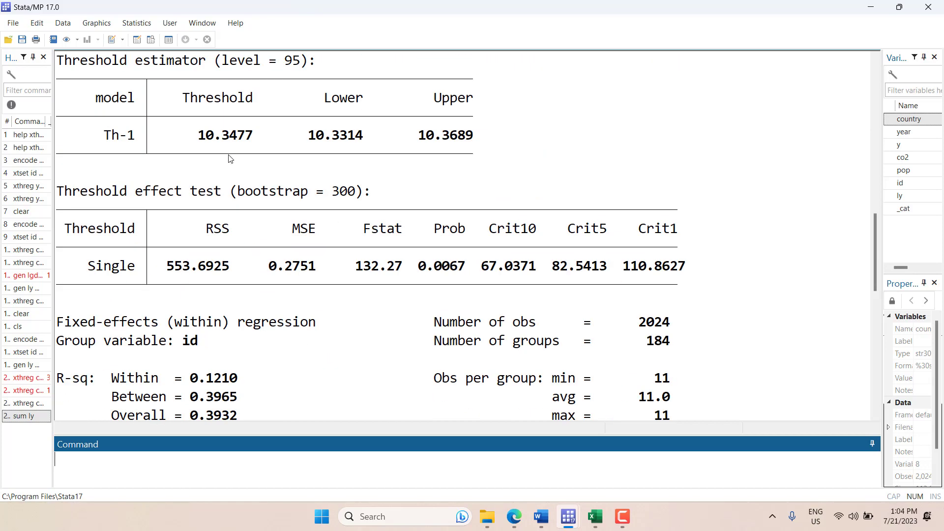
scroll(256, 152, up, 1)
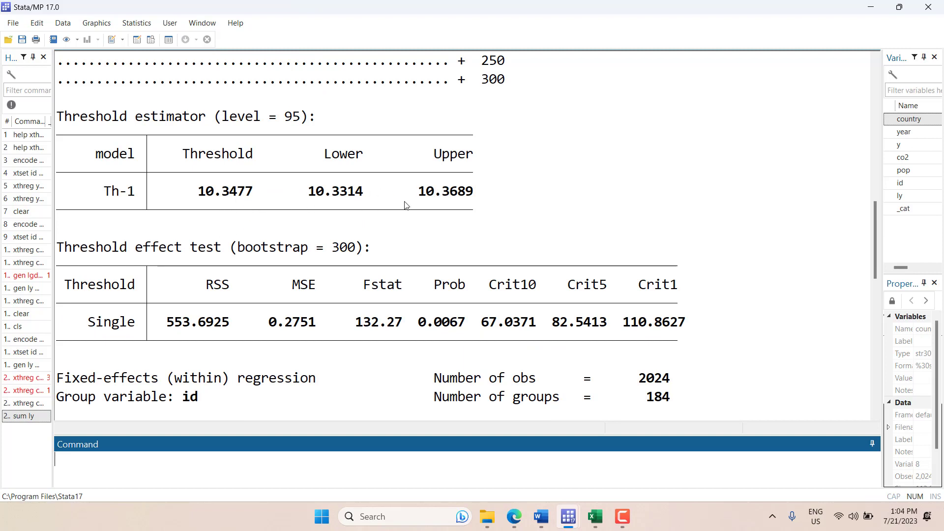
scroll(405, 207, down, 1)
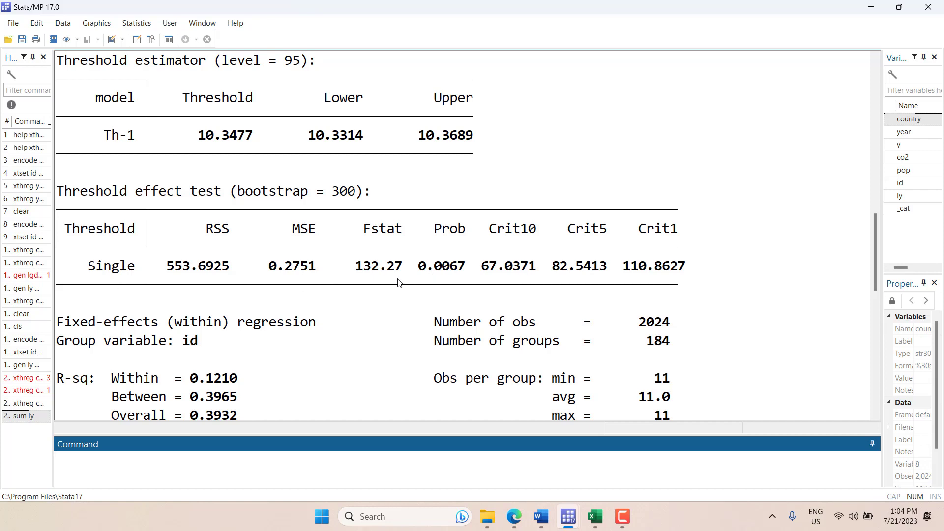
scroll(399, 283, down, 2)
scroll(396, 281, down, 1)
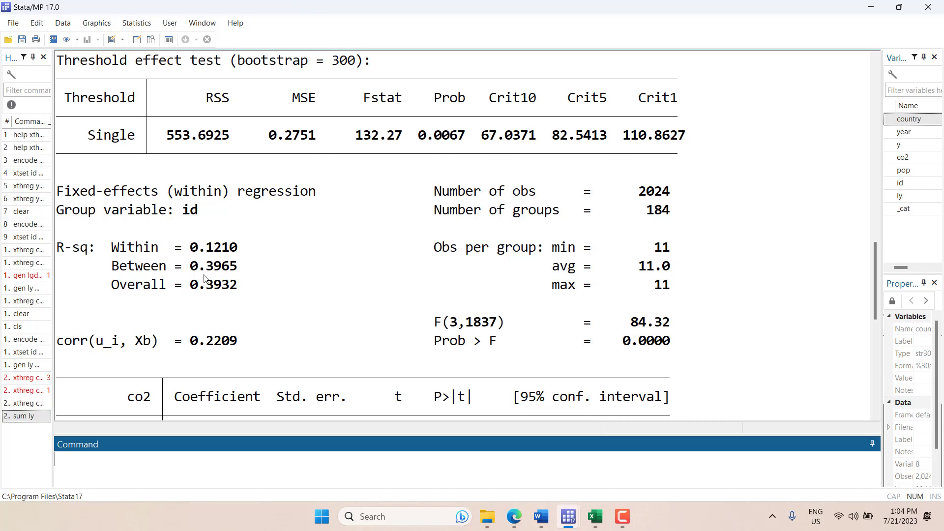
scroll(236, 316, down, 1)
scroll(236, 316, down, 2)
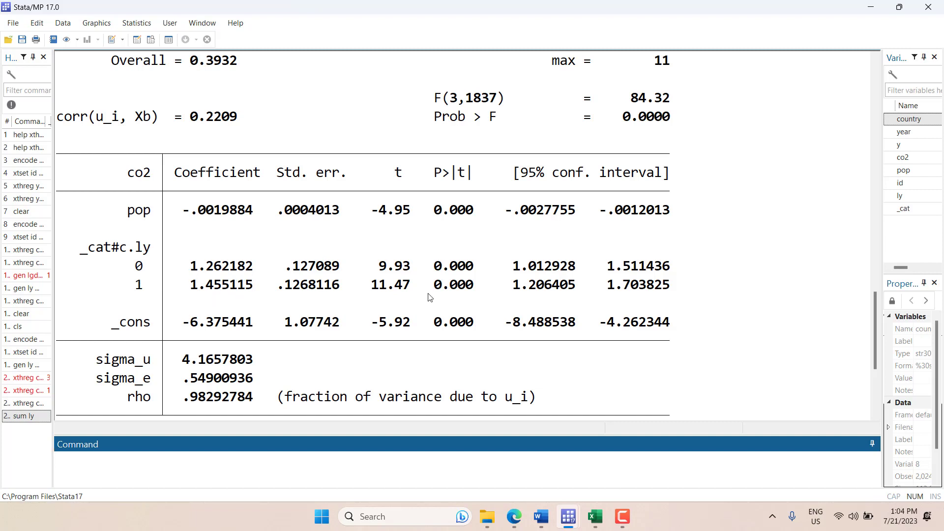
scroll(405, 331, down, 1)
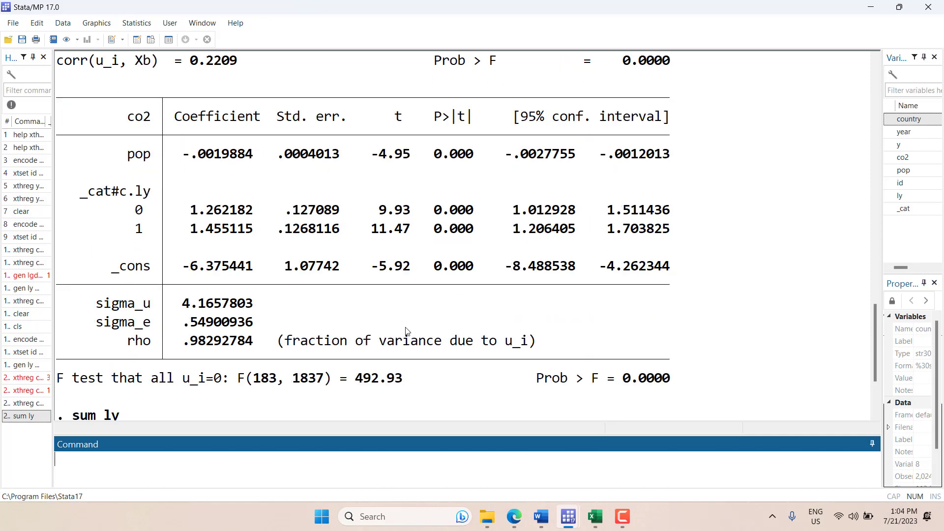
scroll(288, 193, up, 2)
scroll(288, 196, down, 4)
drag(672, 276, 239, 273)
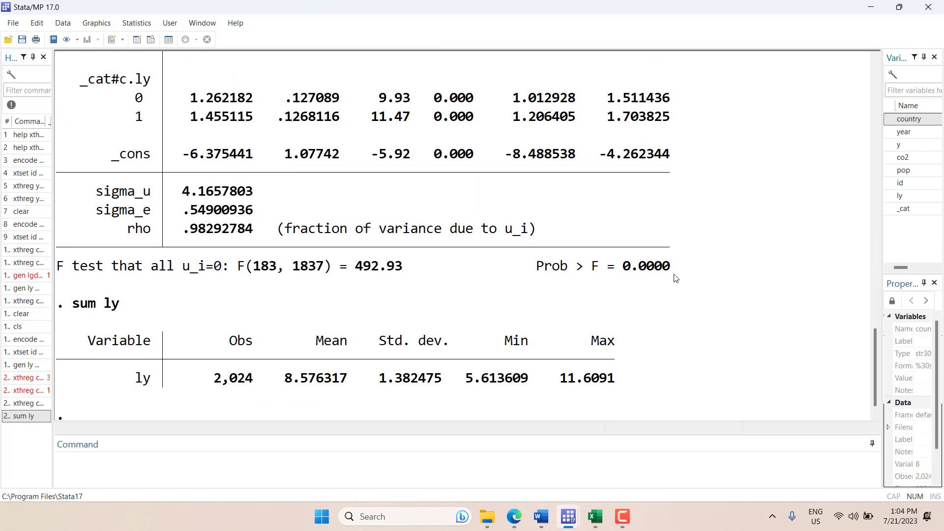
Rerun the recalled xthreg with thnum(3), trim(0.01 0.01 0.05) and bs(300 300 300)
click(353, 321)
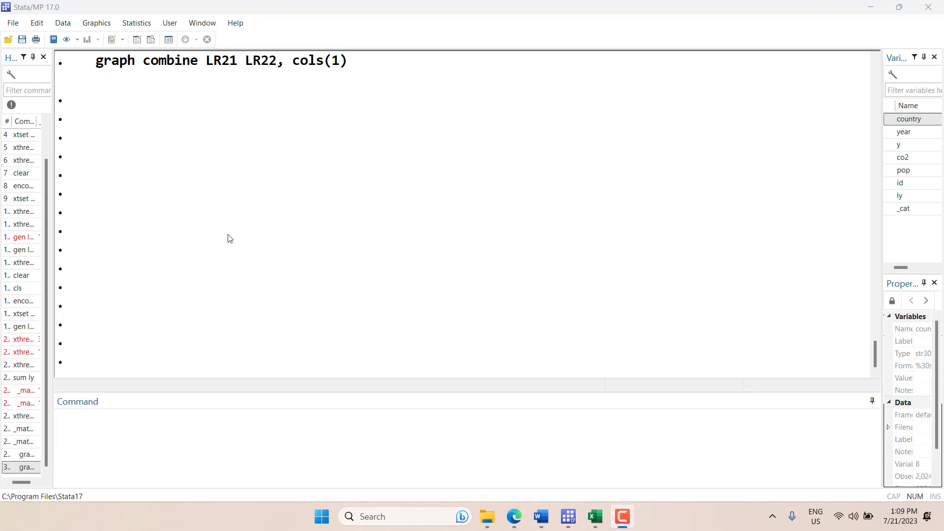
click(275, 442)
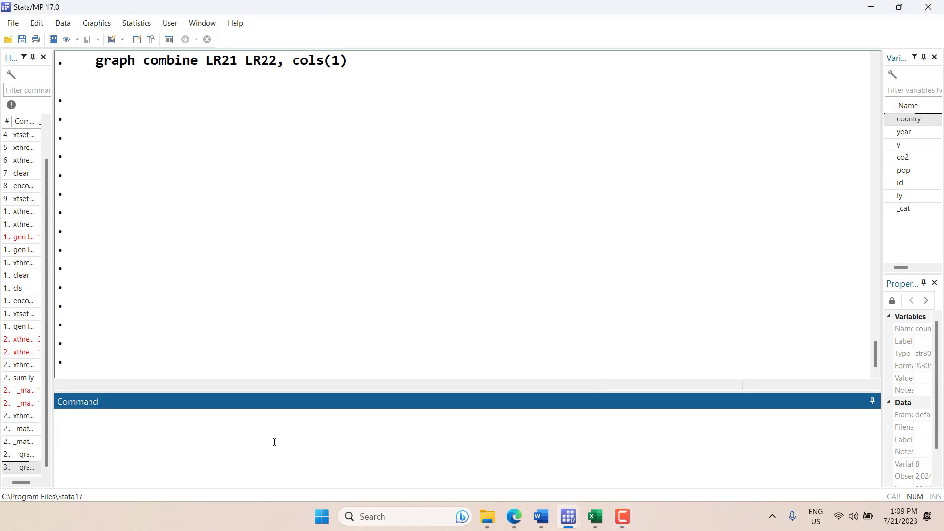
text(graph combine LR21 LR22, cols(1))
key(Page_Up)
key(Page_Up)
key(Page_Down)
key(Page_Up)
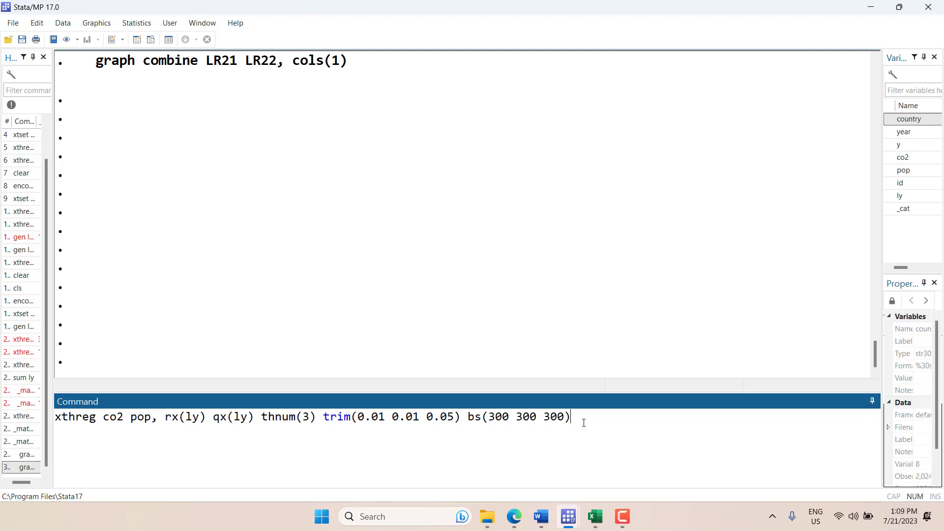
key(Return)
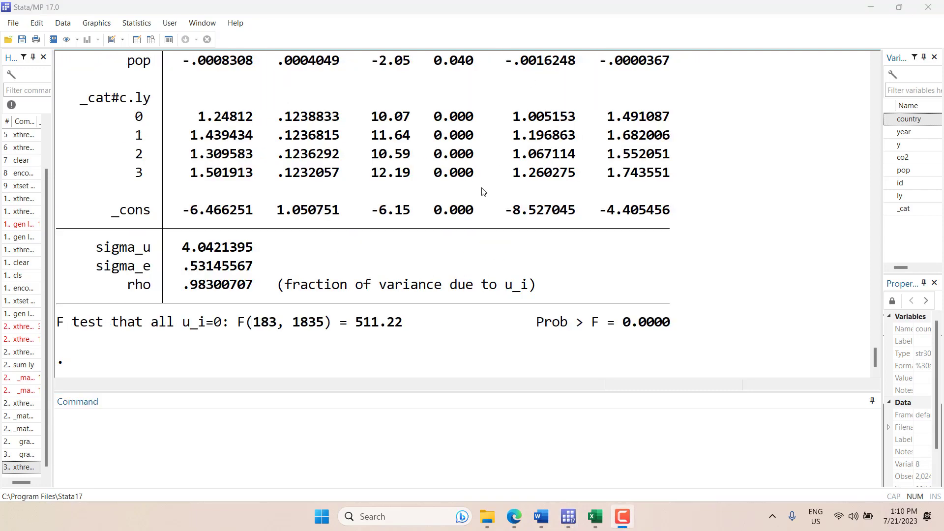
scroll(483, 193, up, 2)
scroll(483, 192, up, 5)
scroll(448, 234, up, 5)
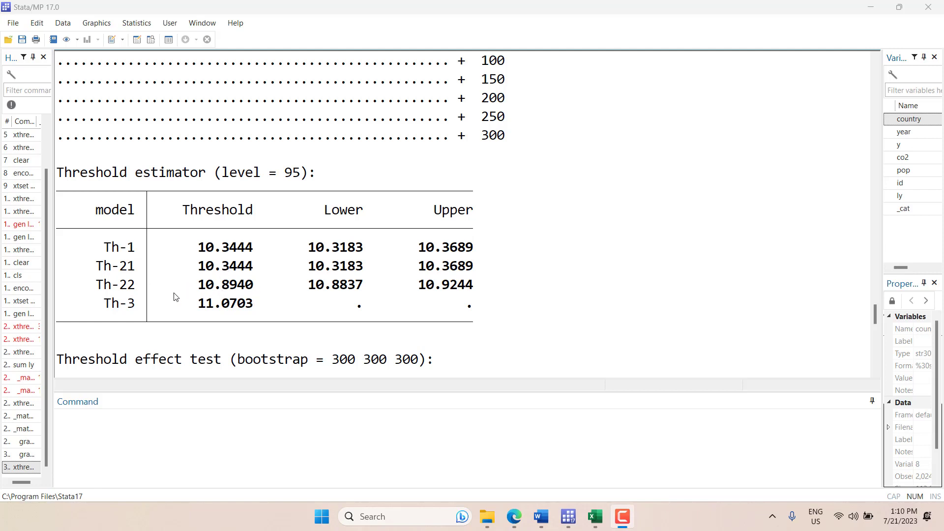
scroll(185, 301, down, 2)
scroll(200, 306, down, 3)
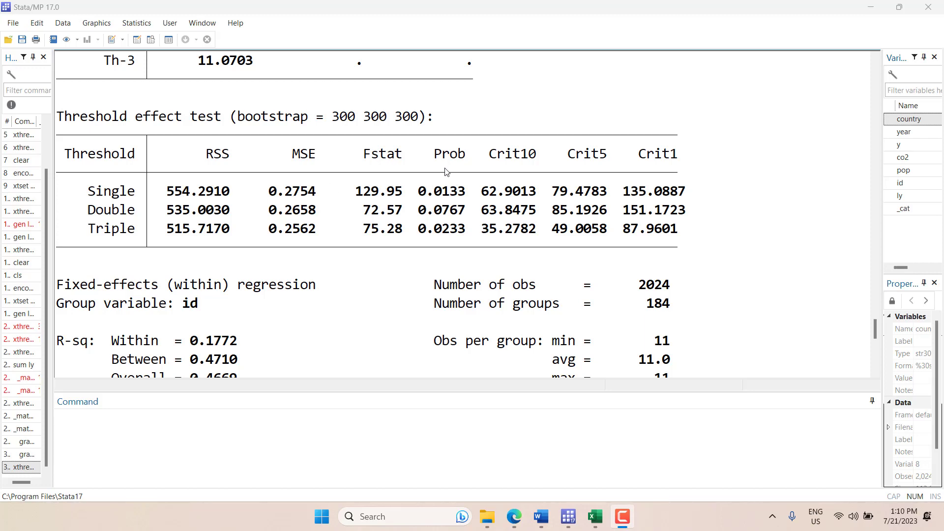
scroll(436, 256, down, 2)
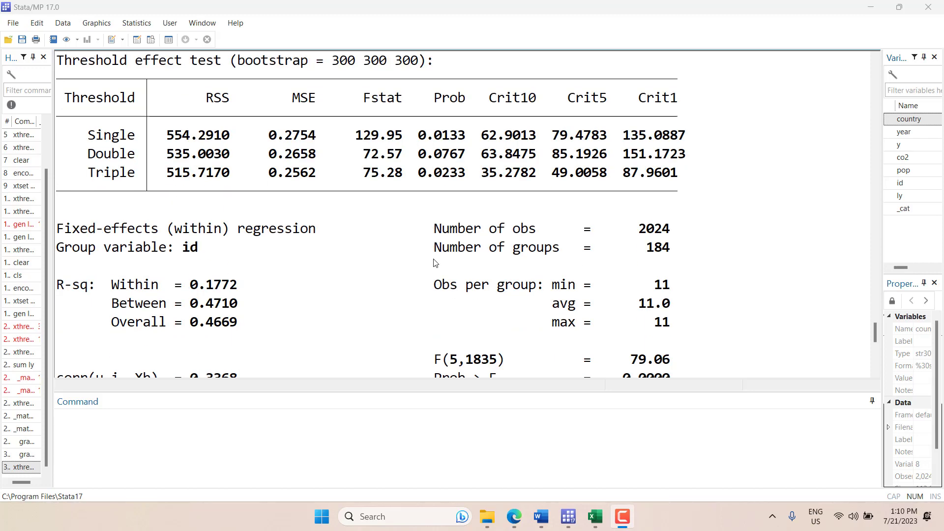
scroll(436, 255, down, 1)
scroll(435, 256, down, 4)
scroll(436, 256, down, 1)
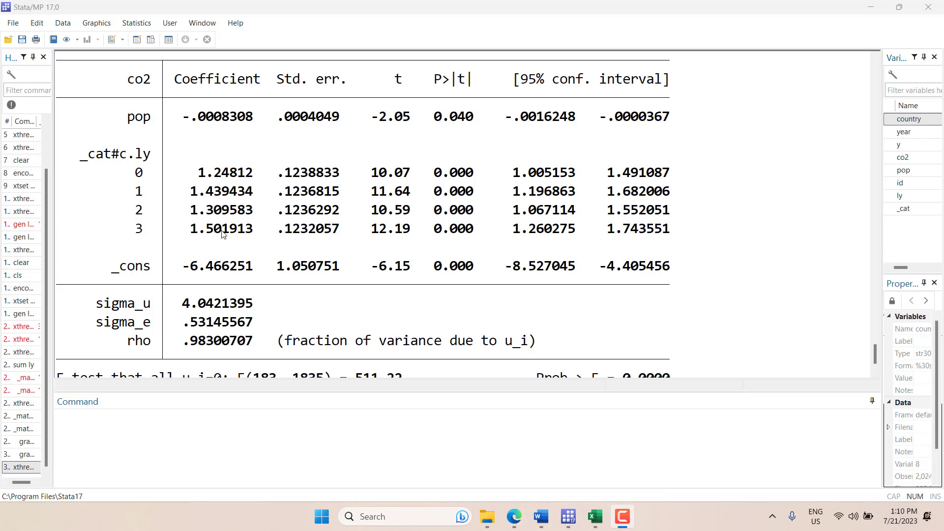
scroll(333, 261, down, 1)
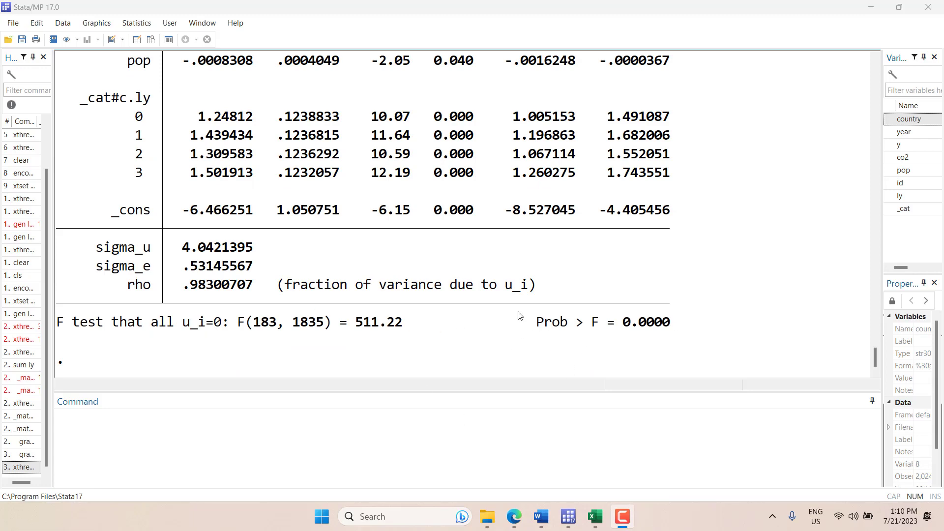
scroll(461, 281, up, 2)
scroll(266, 274, down, 1)
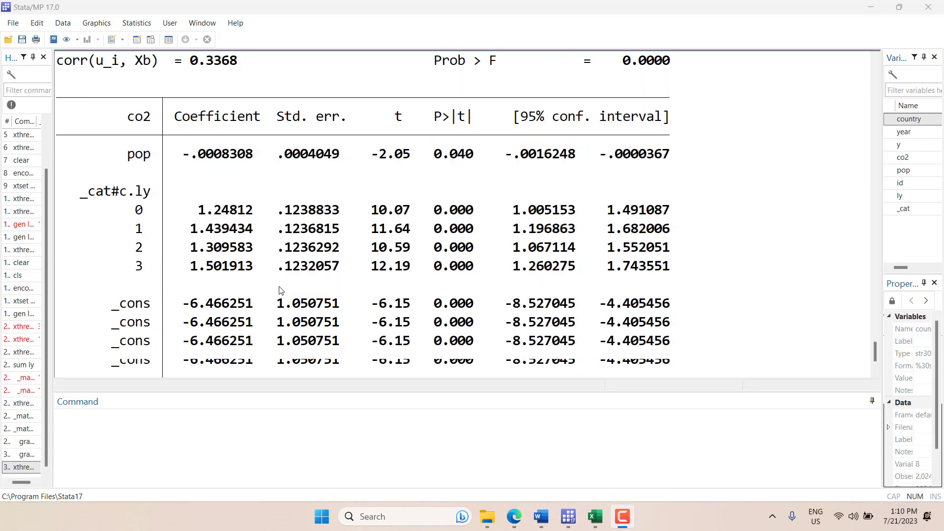
scroll(279, 290, up, 10)
scroll(187, 293, down, 7)
scroll(187, 295, down, 3)
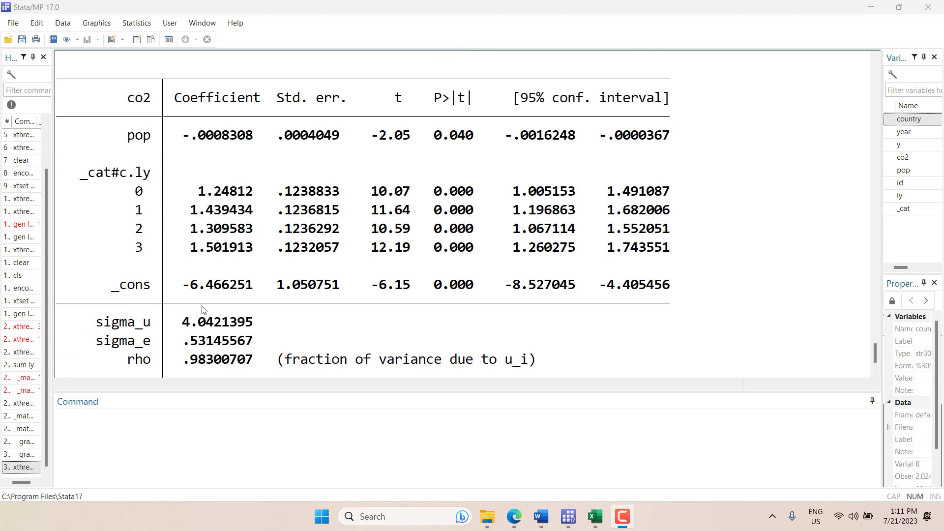
Rerun the recalled xthreg of co2 with pop moved into rx(ly pop)
click(211, 454)
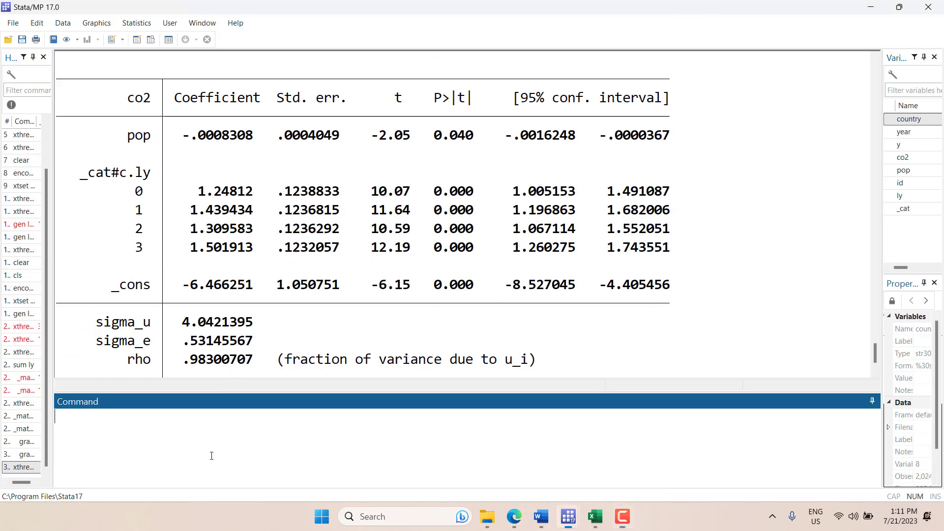
key(Page_Up)
key(Page_Up)
key(Page_Up)
key(Page_Up)
key(Page_Up)
key(Page_Up)
key(Page_Up)
key(Page_Up)
key(Page_Up)
key(Page_Up)
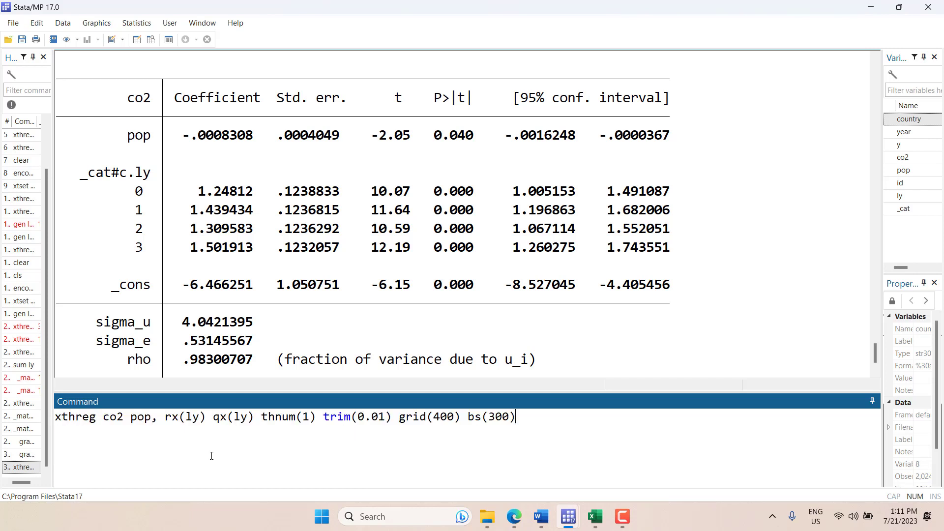
click(150, 417)
key(BackSpace)
key(BackSpace)
key(BackSpace)
key(BackSpace)
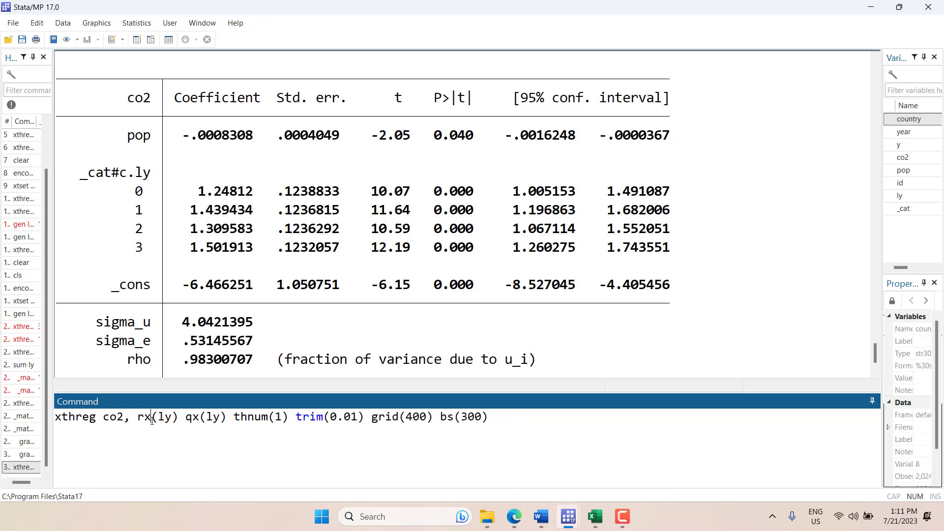
text(pop)
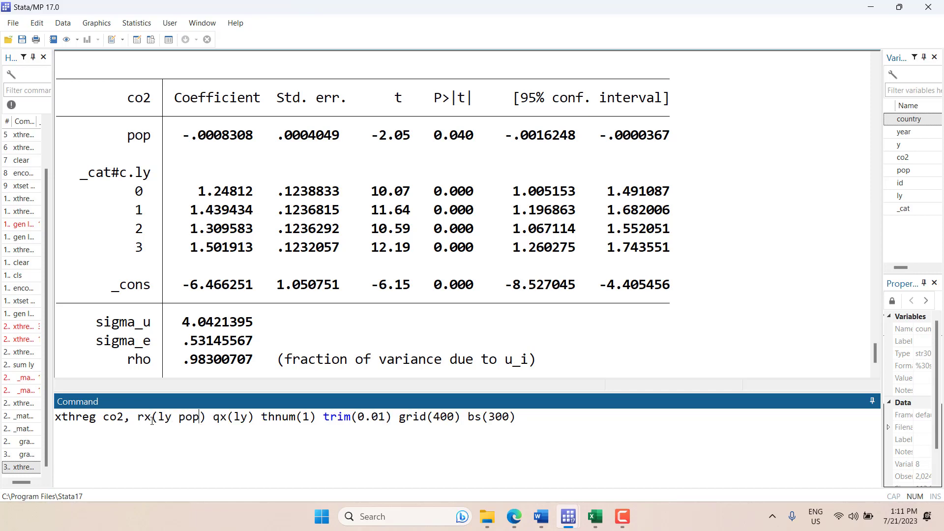
key(Return)
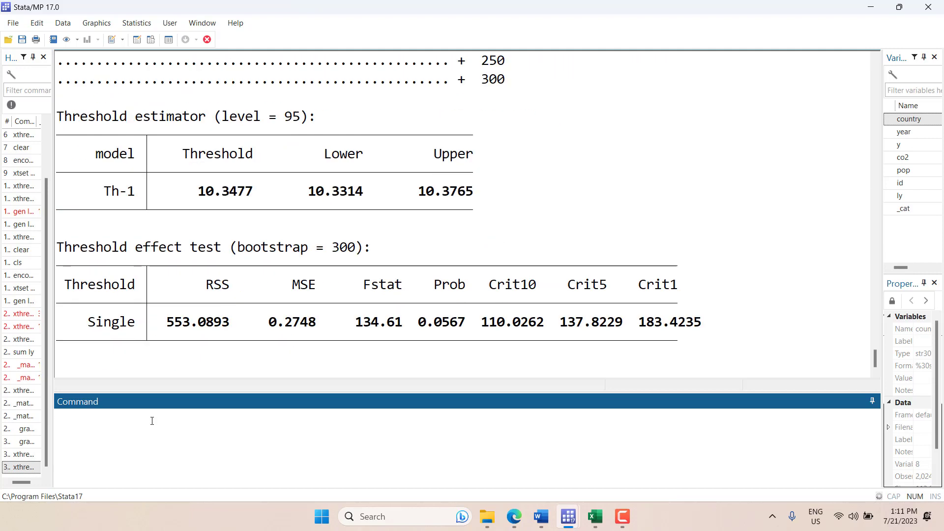
scroll(184, 274, up, 1)
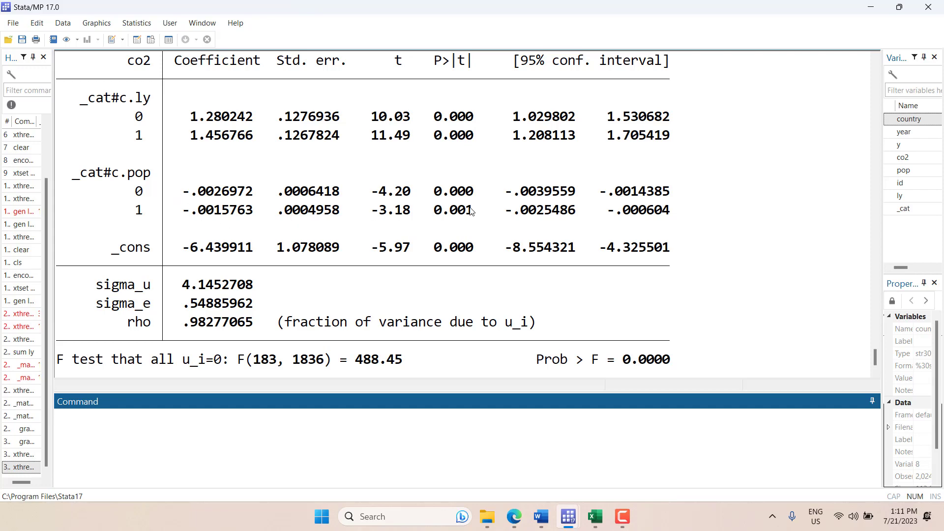
scroll(477, 212, up, 3)
scroll(477, 211, up, 7)
scroll(477, 211, up, 6)
scroll(346, 260, down, 1)
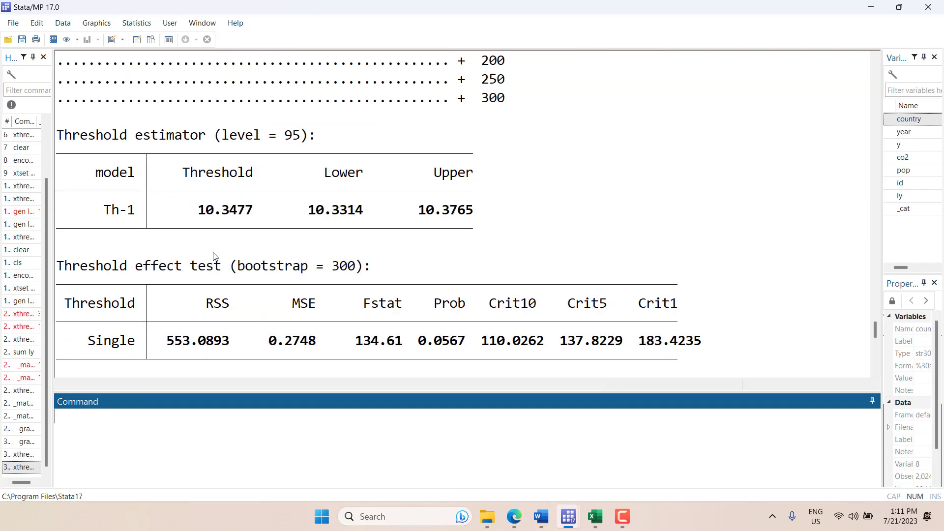
scroll(308, 246, down, 10)
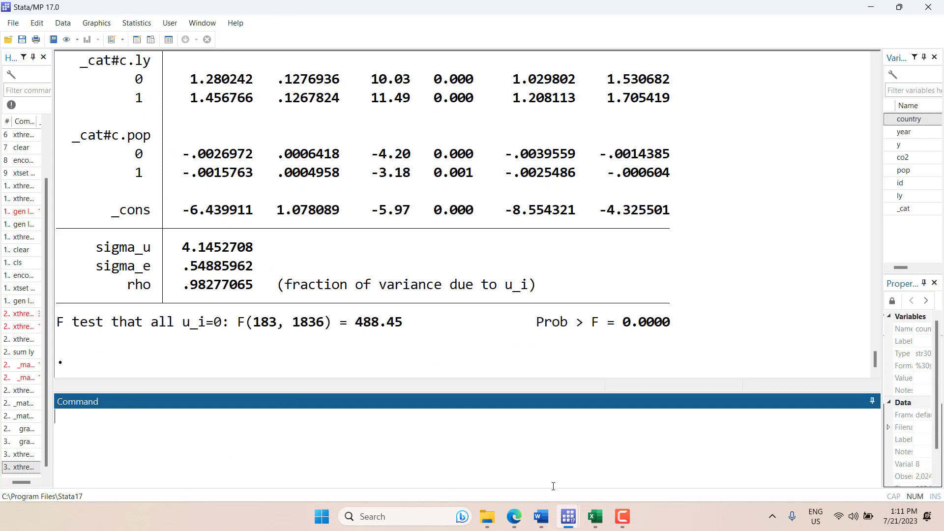
Select the 'graph combine LR21 LR22, cols(1)' example on the xthreg help page
mouse_move(568, 517)
click(642, 450)
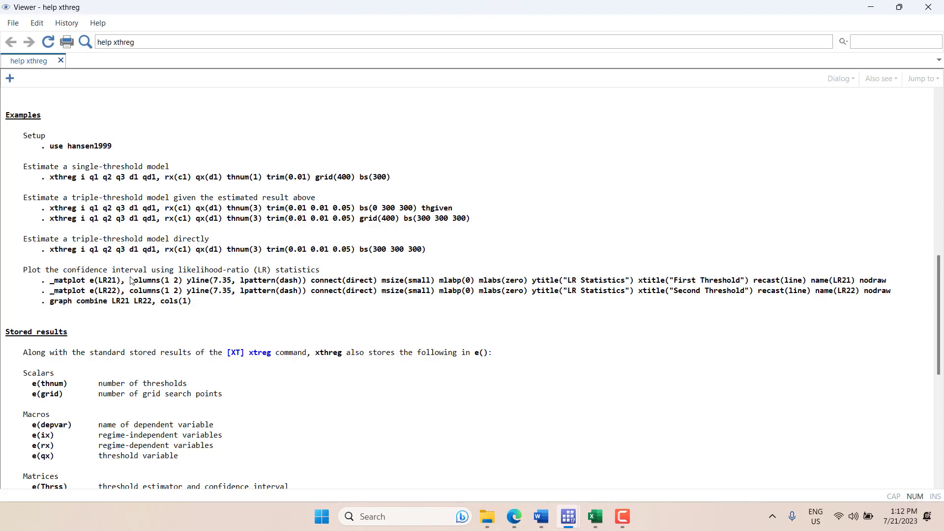
drag(193, 303, 51, 307)
key(ctrl+c)
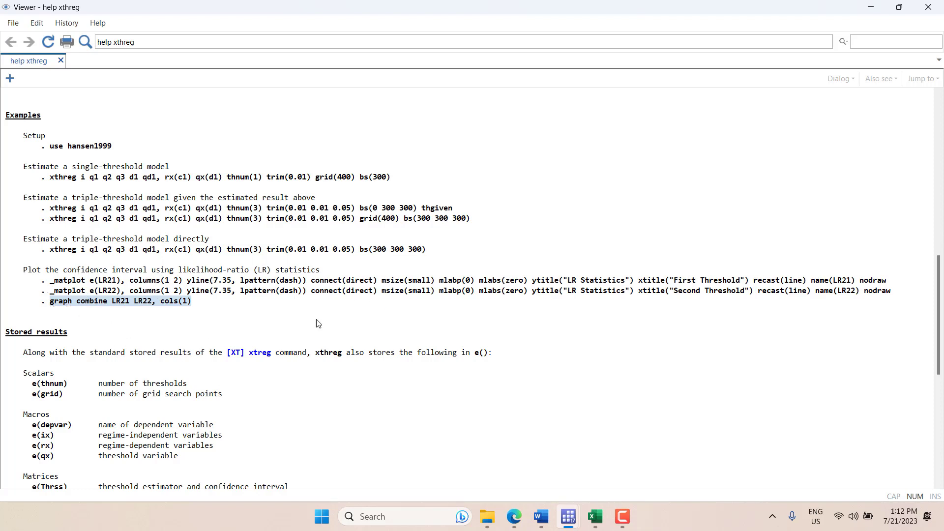
Run 'graph combine LR21 LR22, cols(1)' to stack the two LR-statistic plots
click(871, 8)
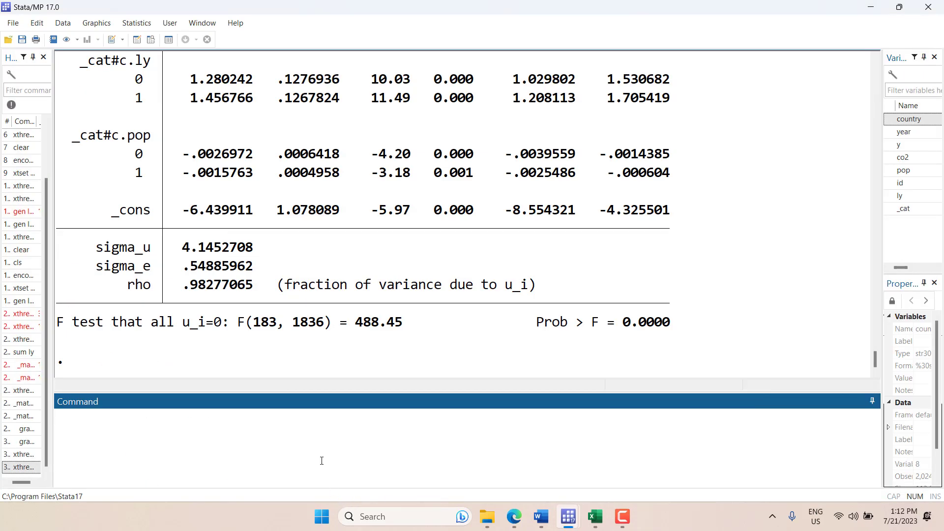
key(ctrl+v)
key(Return)
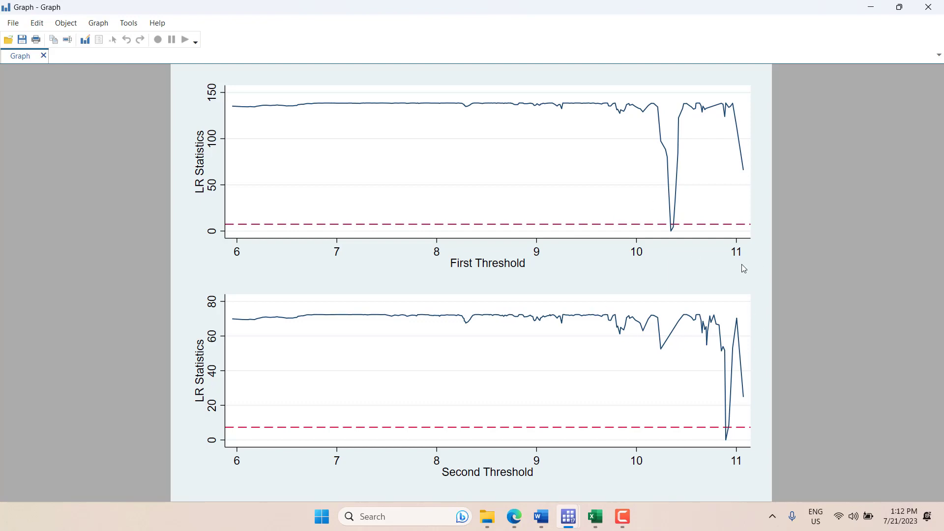
Close the combined LR-statistic graph window
click(928, 7)
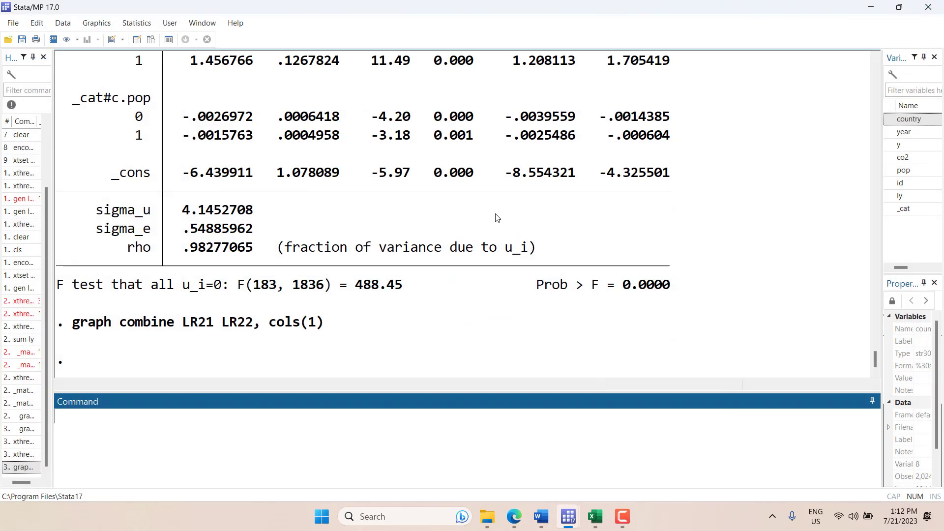
scroll(421, 332, up, 5)
scroll(421, 333, up, 5)
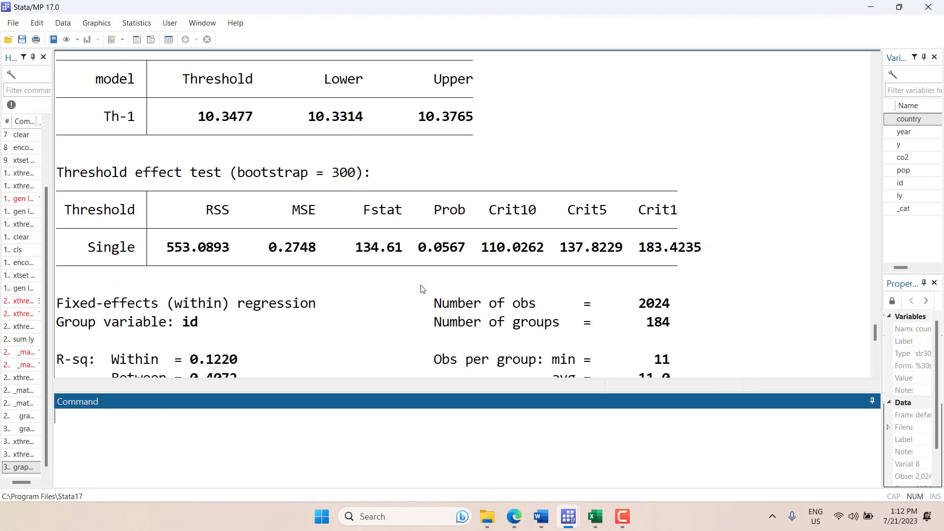
scroll(445, 352, down, 3)
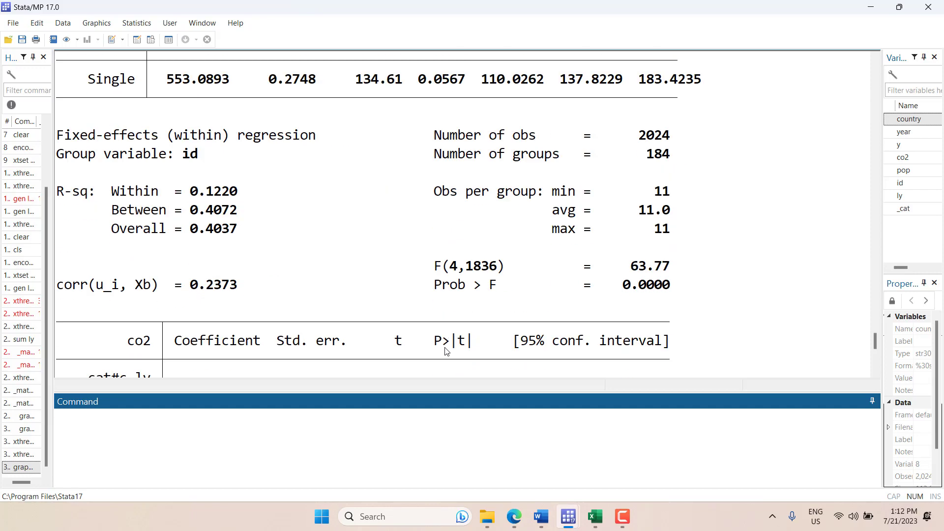
scroll(445, 351, down, 2)
scroll(445, 351, down, 2)
scroll(445, 352, down, 1)
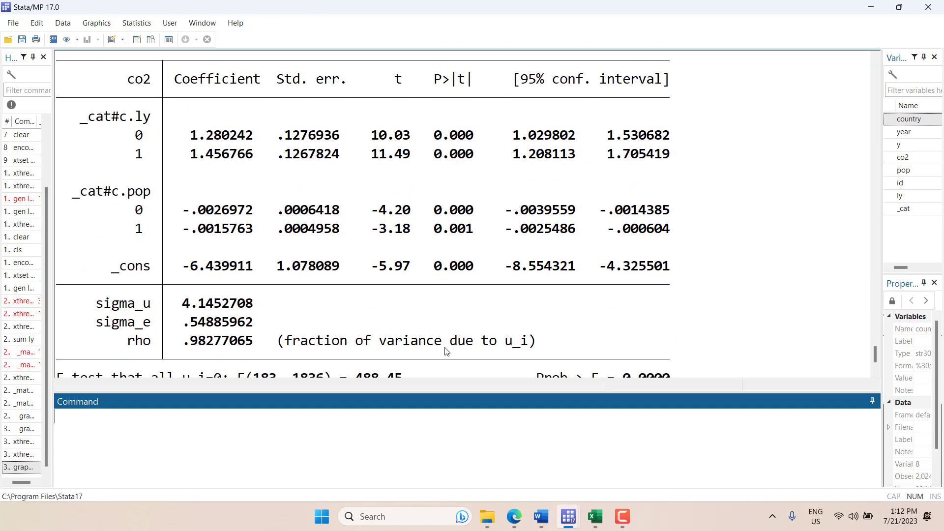
scroll(445, 352, up, 5)
scroll(445, 352, up, 3)
scroll(445, 351, up, 1)
scroll(446, 351, up, 1)
scroll(446, 351, down, 2)
scroll(445, 352, down, 7)
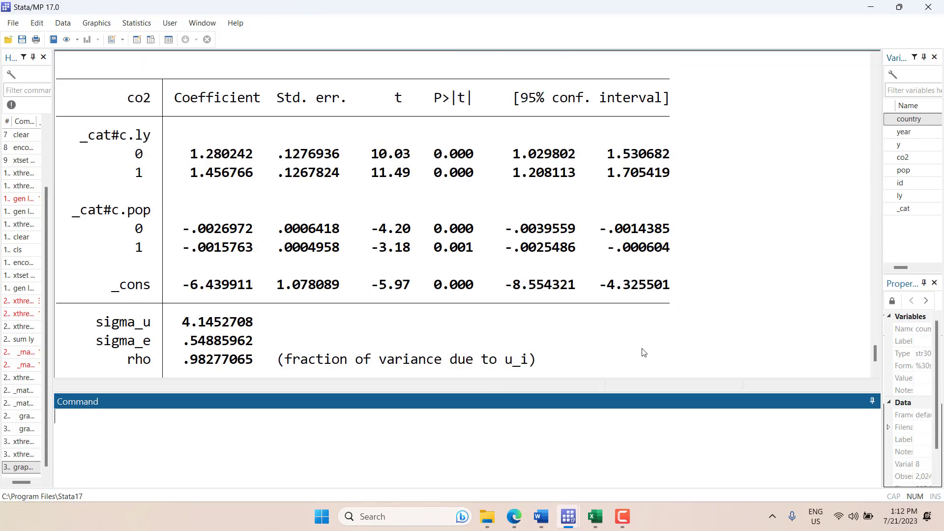
scroll(610, 364, up, 3)
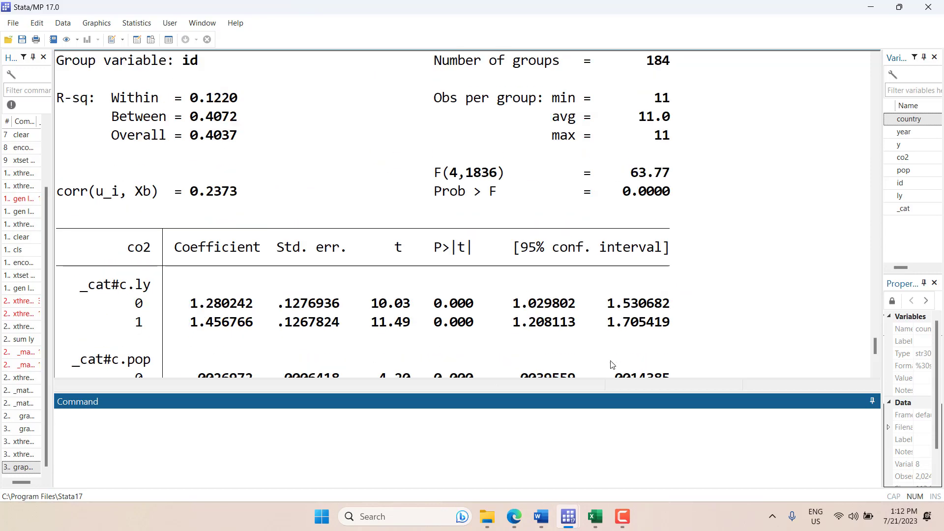
scroll(552, 362, up, 3)
scroll(407, 342, up, 6)
scroll(407, 342, up, 2)
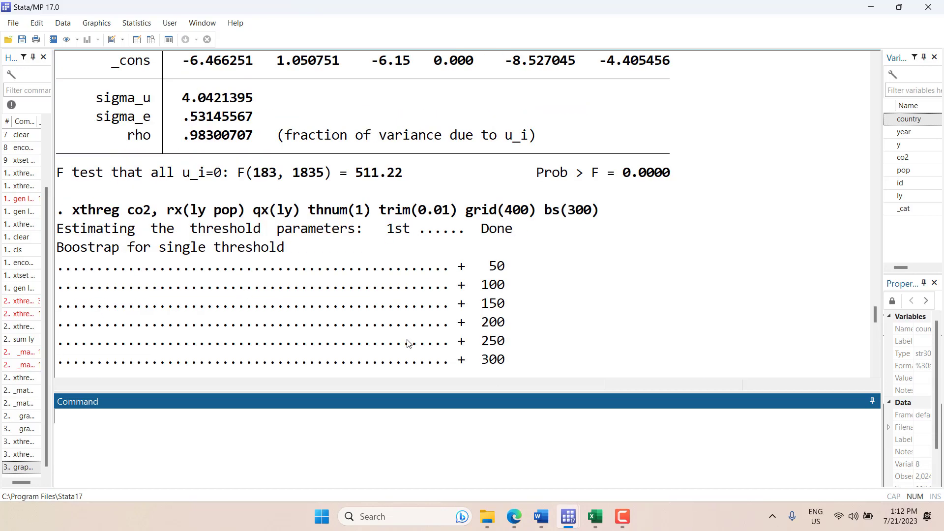